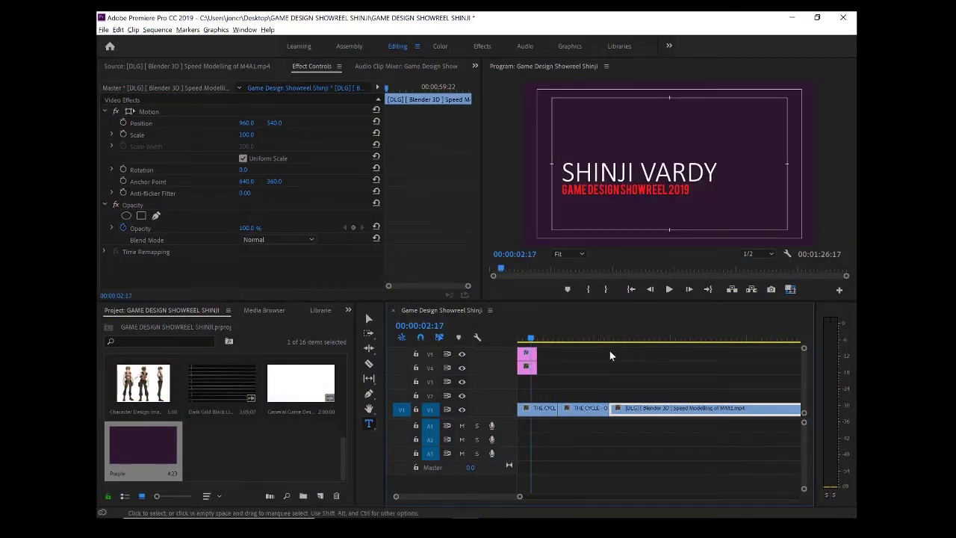
{"action": "left_click_drag", "start_coordinate": [607, 354], "coordinate": [555, 340]}
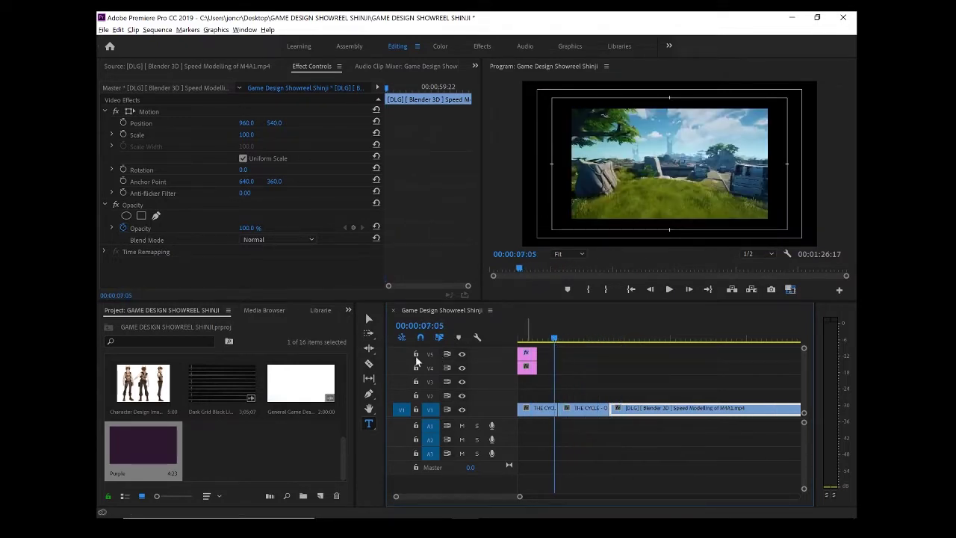
{"action": "double_click", "coordinate": [231, 386]}
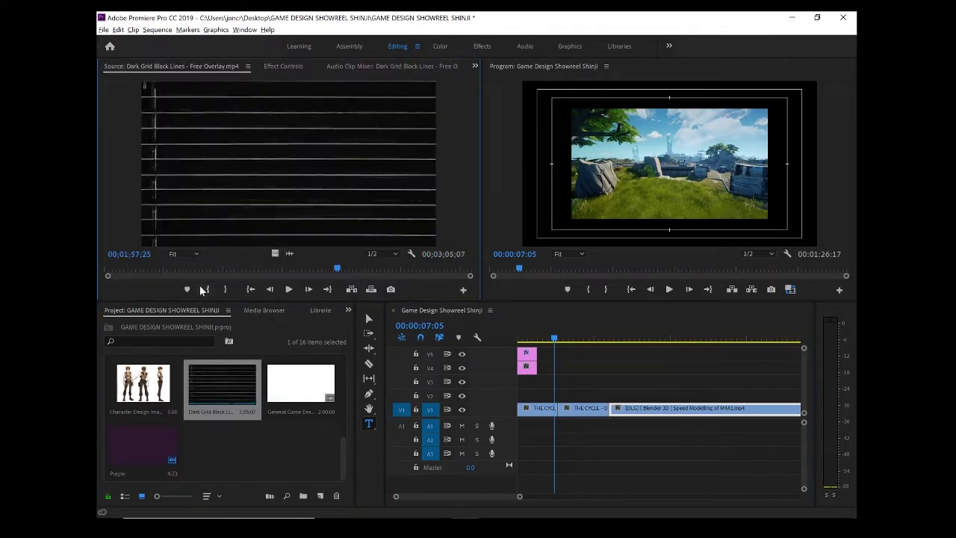
{"action": "left_click_drag", "start_coordinate": [200, 273], "coordinate": [285, 271]}
{"action": "left_click_drag", "start_coordinate": [554, 340], "coordinate": [531, 341]}
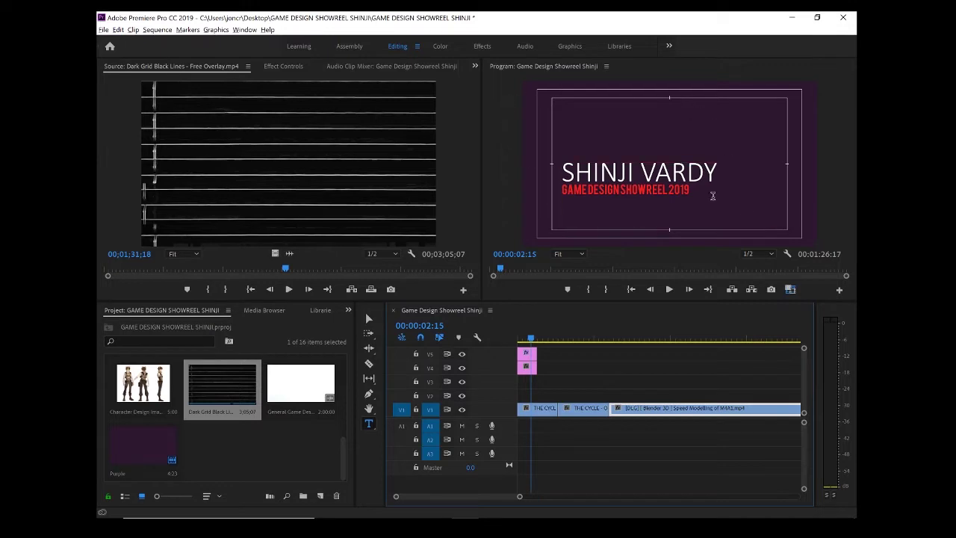
Step: Copy the SHINJI VARDY title clips and paste them about 18 seconds into the Blender footage
{"action": "left_click", "coordinate": [517, 336]}
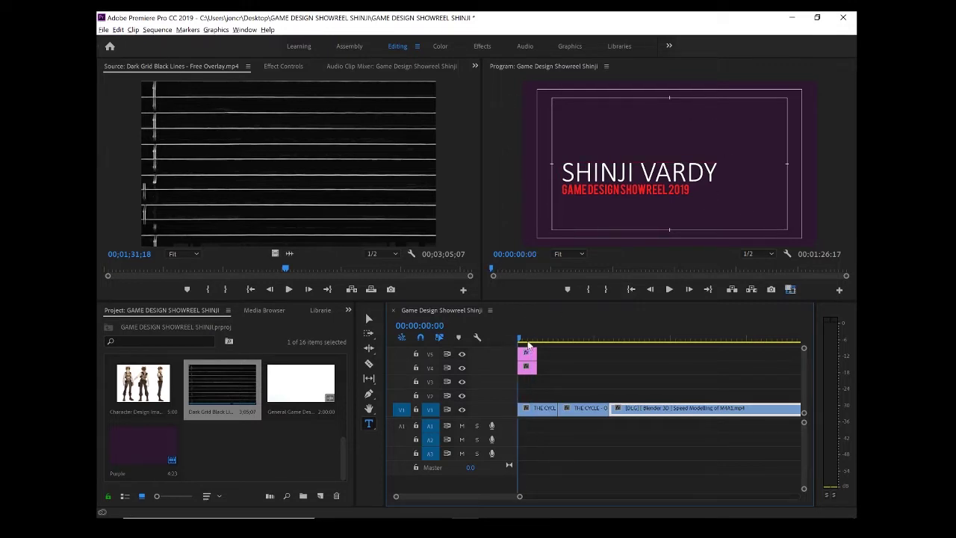
{"action": "left_click", "coordinate": [527, 355]}
{"action": "left_click", "coordinate": [526, 358]}
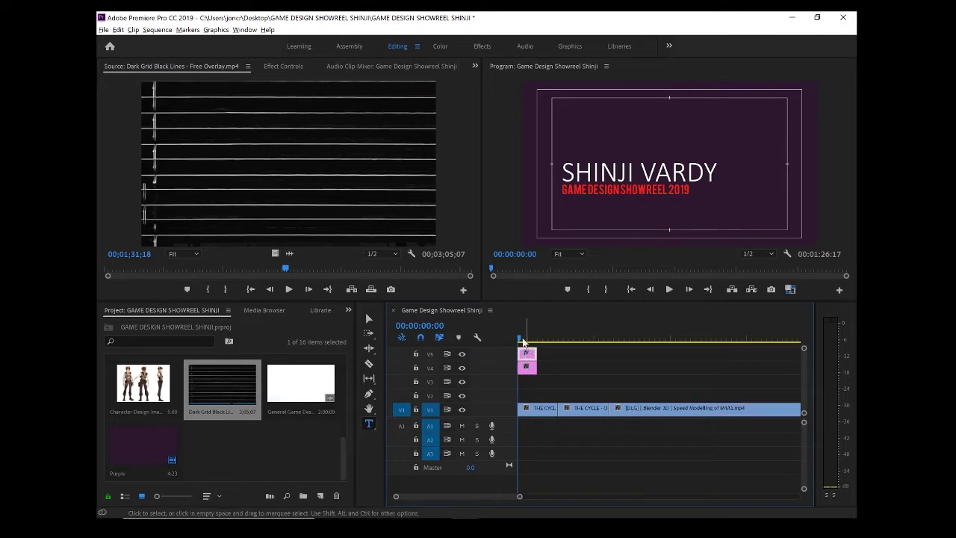
{"action": "left_click_drag", "start_coordinate": [520, 340], "coordinate": [526, 340]}
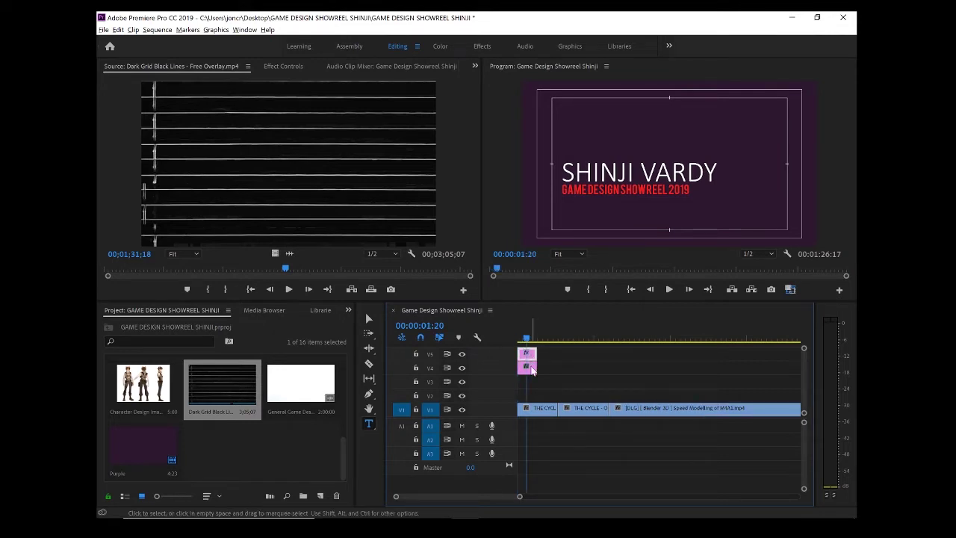
{"action": "left_click", "coordinate": [613, 338]}
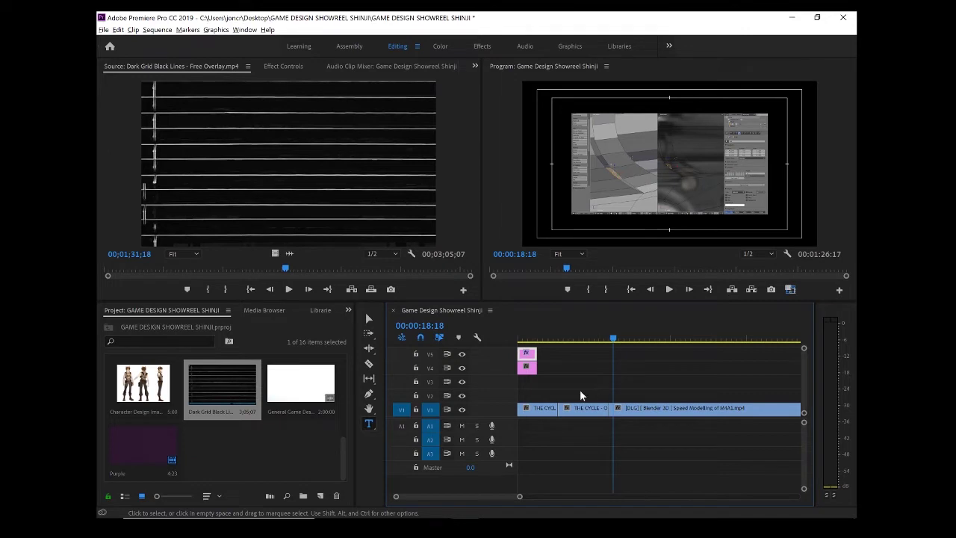
{"action": "key", "text": "ctrl+v"}
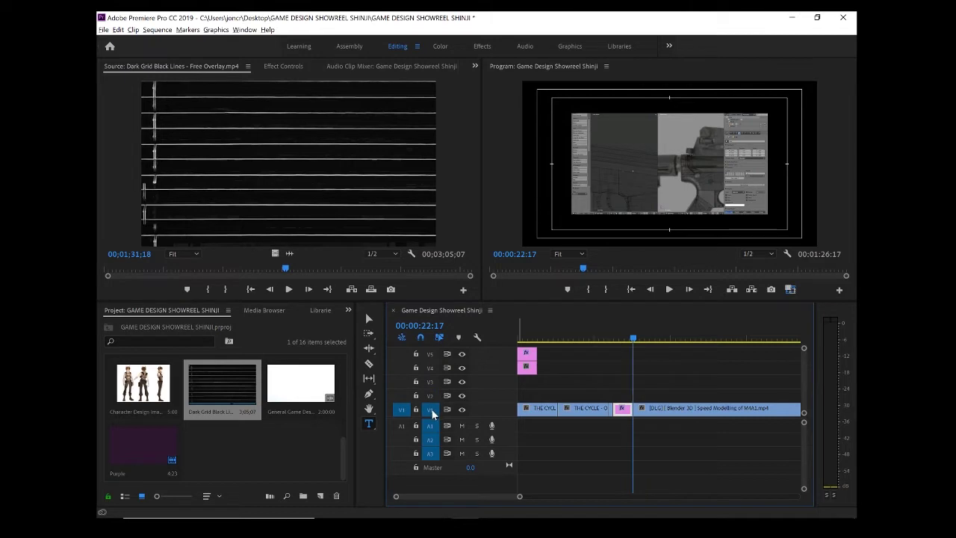
Step: Paste the title copy onto track V3 and delete the stray copy from V1
{"action": "left_click", "coordinate": [429, 382]}
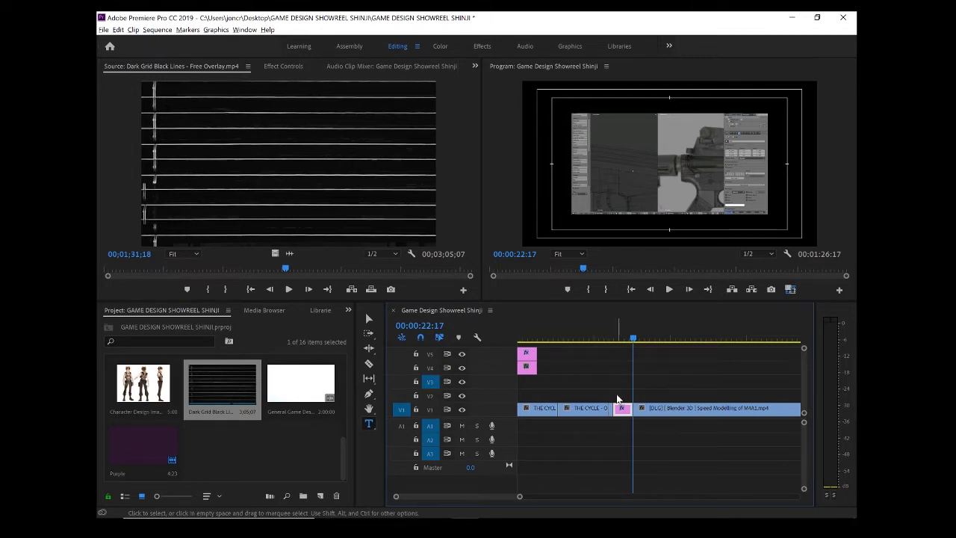
{"action": "key", "text": "ctrl+v"}
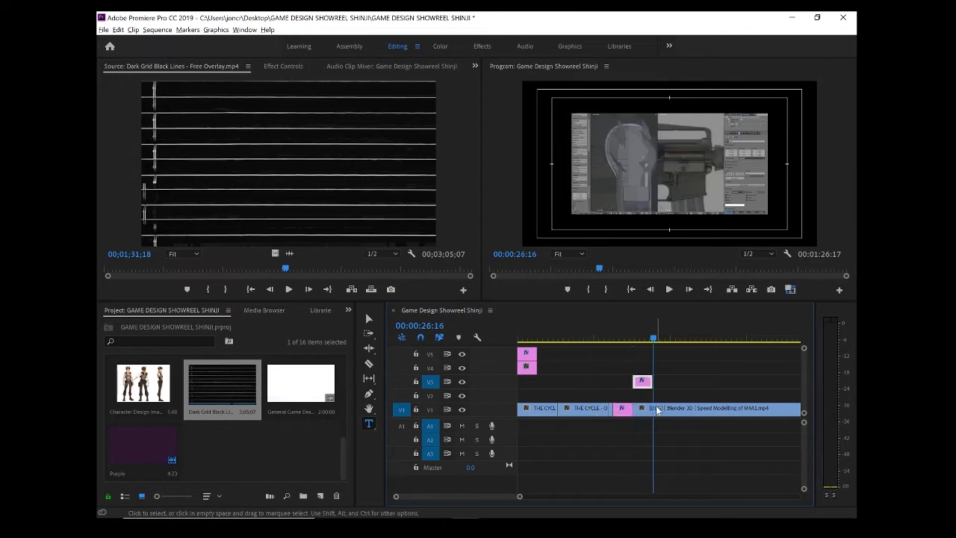
{"action": "key", "text": "j"}
{"action": "key", "text": "k"}
{"action": "left_click", "coordinate": [624, 408]}
{"action": "key", "text": "Delete"}
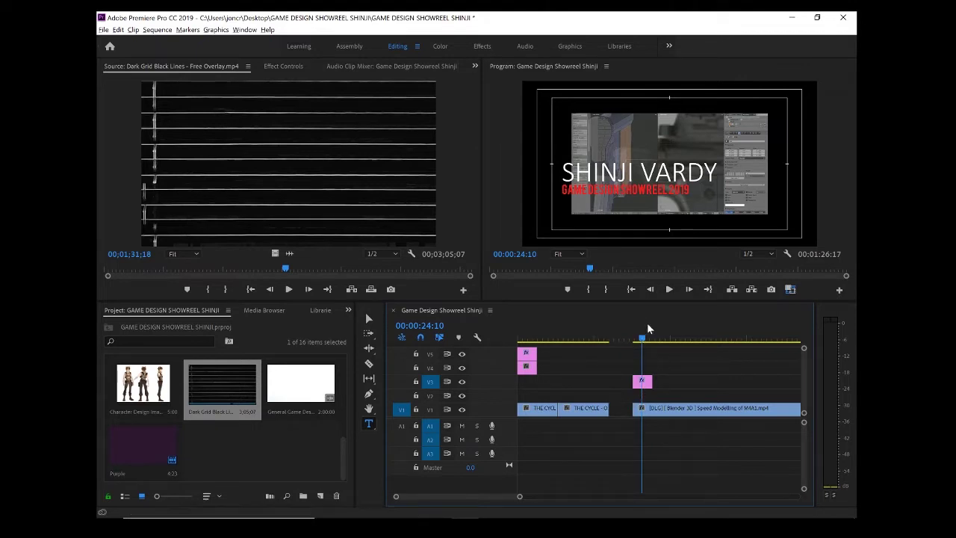
Step: Replace the SHINJI VARDY title text on the V3 copy with '3D MODELLING'
{"action": "left_click", "coordinate": [640, 382]}
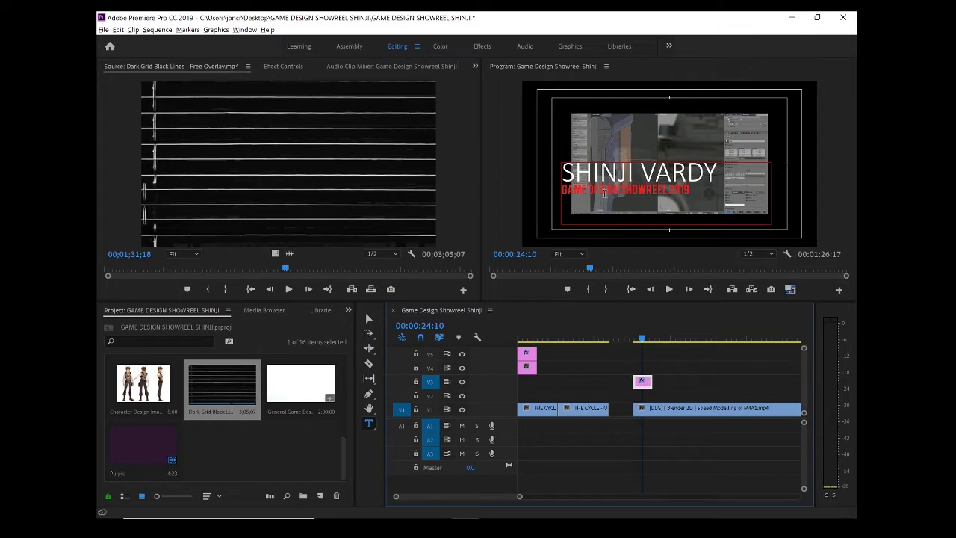
{"action": "left_click", "coordinate": [691, 176]}
{"action": "left_click_drag", "start_coordinate": [718, 172], "coordinate": [562, 173]}
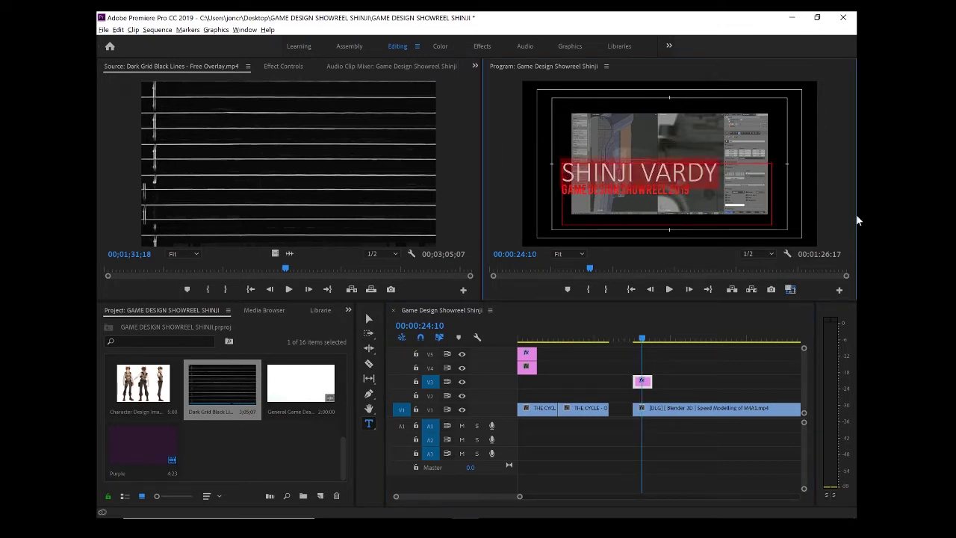
{"action": "type", "text": "3D"}
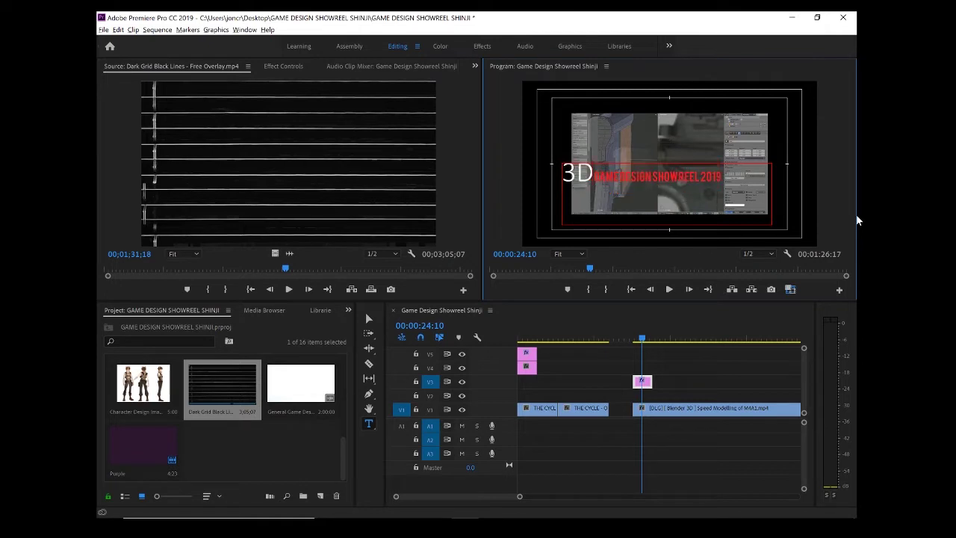
{"action": "type", "text": " MODELLING"}
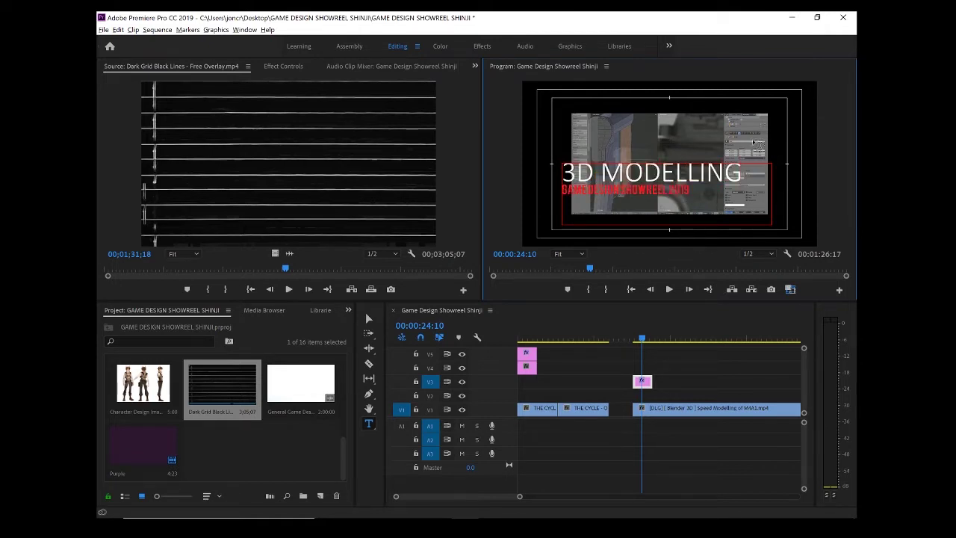
Step: Replace the GAME DESIGN SHOWREEL 2019 subtitle with 'WEAPON DESIGN'
{"action": "left_click_drag", "start_coordinate": [690, 191], "coordinate": [573, 190]}
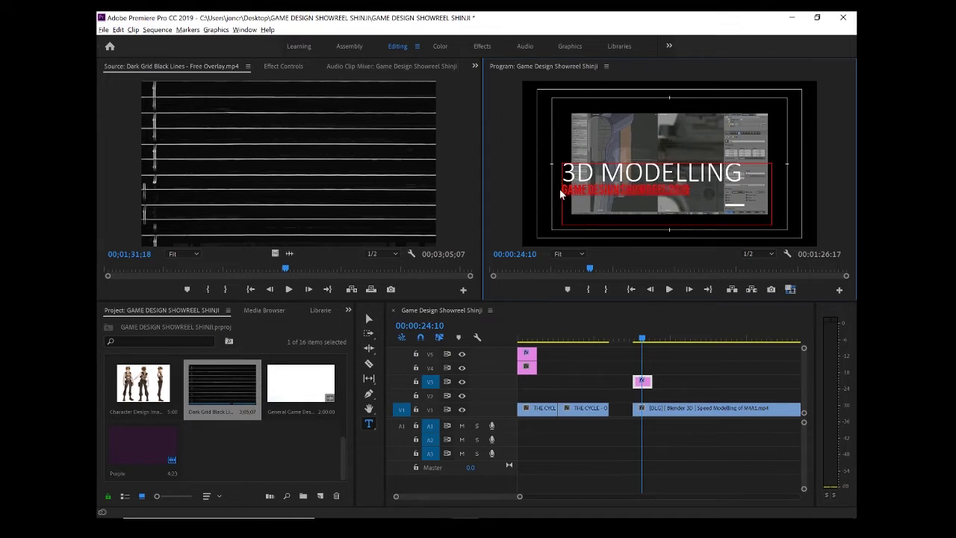
{"action": "type", "text": "WEAR"}
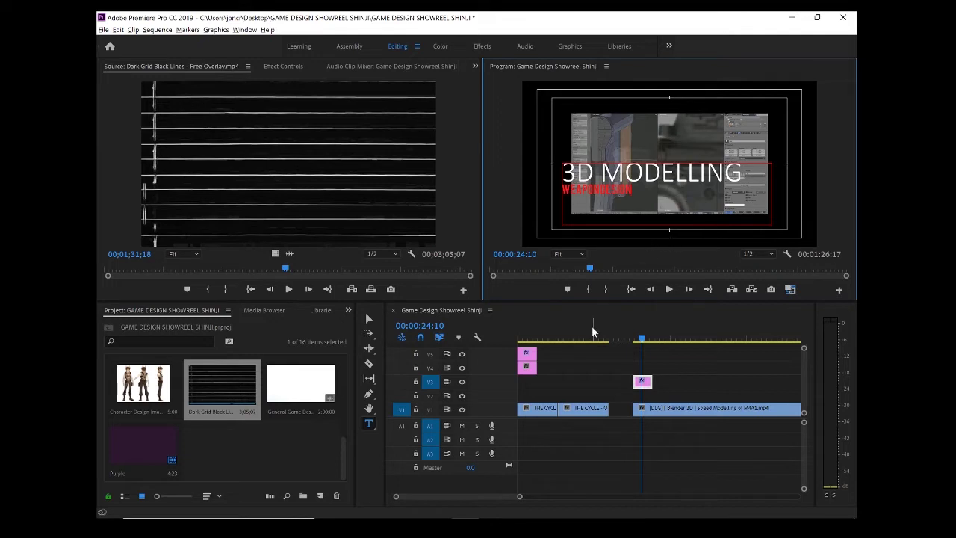
{"action": "mouse_move", "coordinate": [642, 341]}
{"action": "left_mouse_down"}
{"action": "mouse_move", "coordinate": [661, 343]}
{"action": "mouse_move", "coordinate": [566, 341]}
{"action": "mouse_move", "coordinate": [654, 342]}
{"action": "mouse_move", "coordinate": [641, 342]}
{"action": "left_mouse_up"}
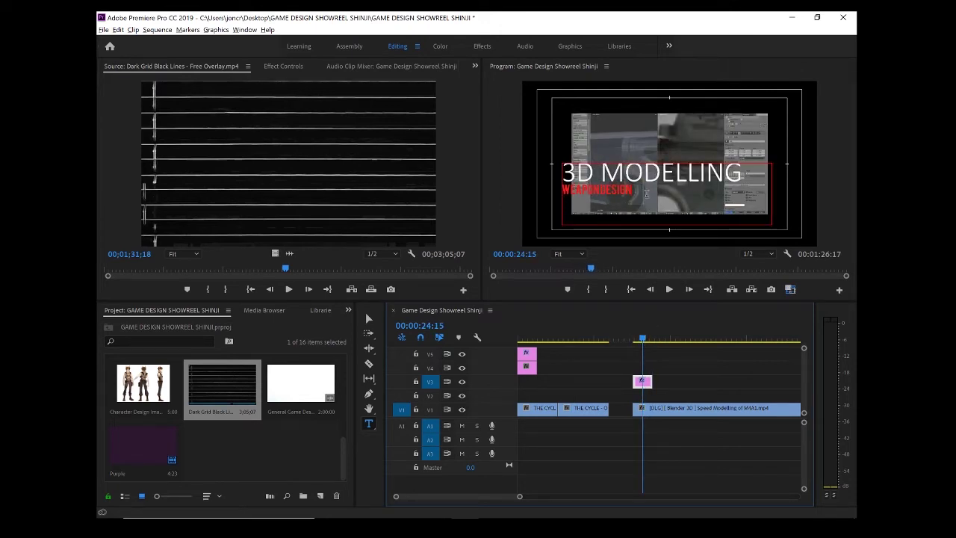
Step: Move the 3D MODELLING title clip to V5 and confirm the purple matte colour stays 2D172E
{"action": "mouse_move", "coordinate": [644, 342]}
{"action": "left_mouse_down"}
{"action": "mouse_move", "coordinate": [656, 348]}
{"action": "mouse_move", "coordinate": [639, 352]}
{"action": "left_mouse_up"}
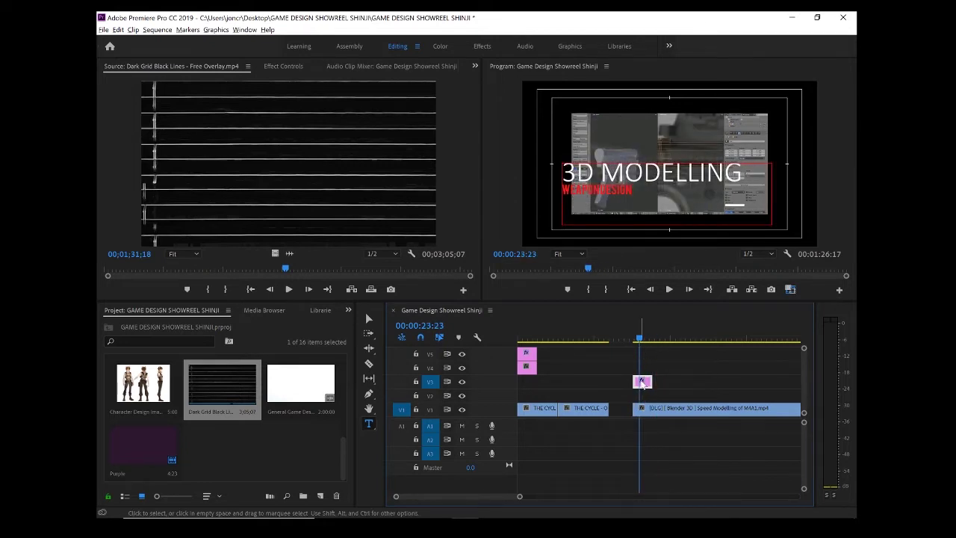
{"action": "left_click_drag", "start_coordinate": [644, 385], "coordinate": [521, 340]}
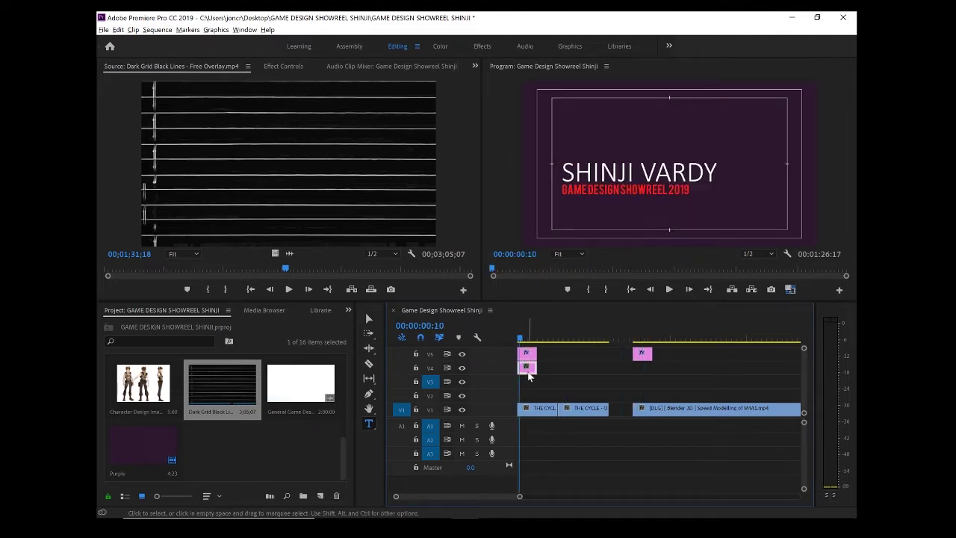
{"action": "left_click_drag", "start_coordinate": [524, 337], "coordinate": [518, 339]}
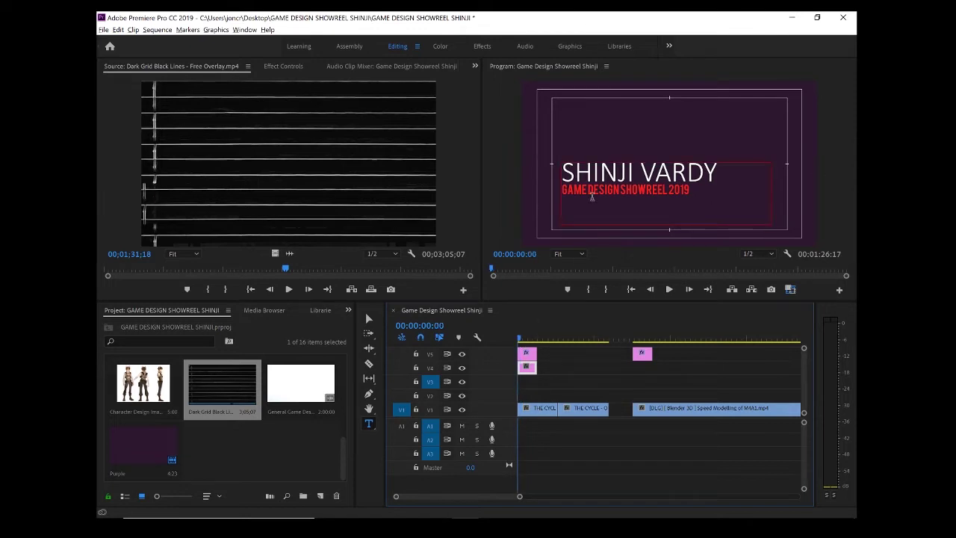
{"action": "left_click", "coordinate": [524, 341]}
{"action": "left_click", "coordinate": [524, 341]}
{"action": "double_click", "coordinate": [527, 369]}
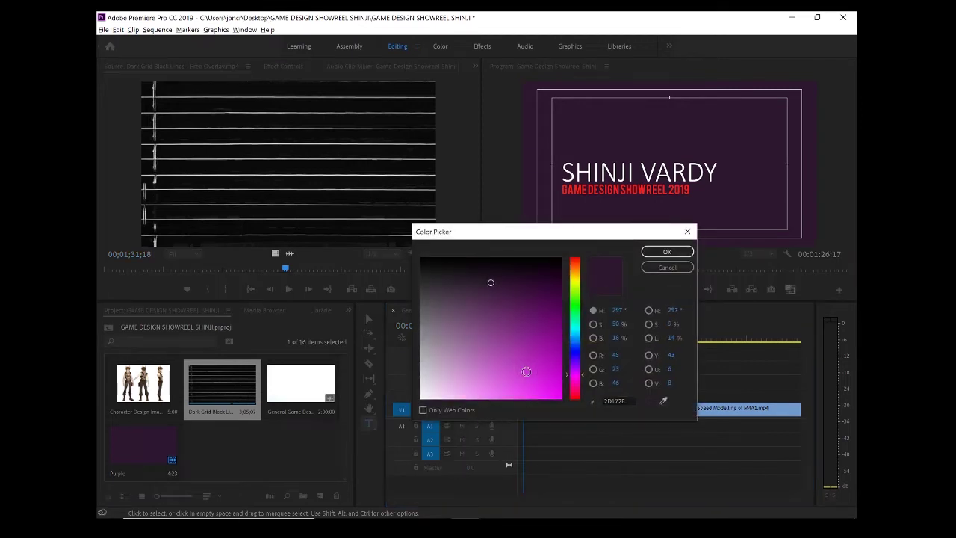
{"action": "left_click", "coordinate": [665, 252]}
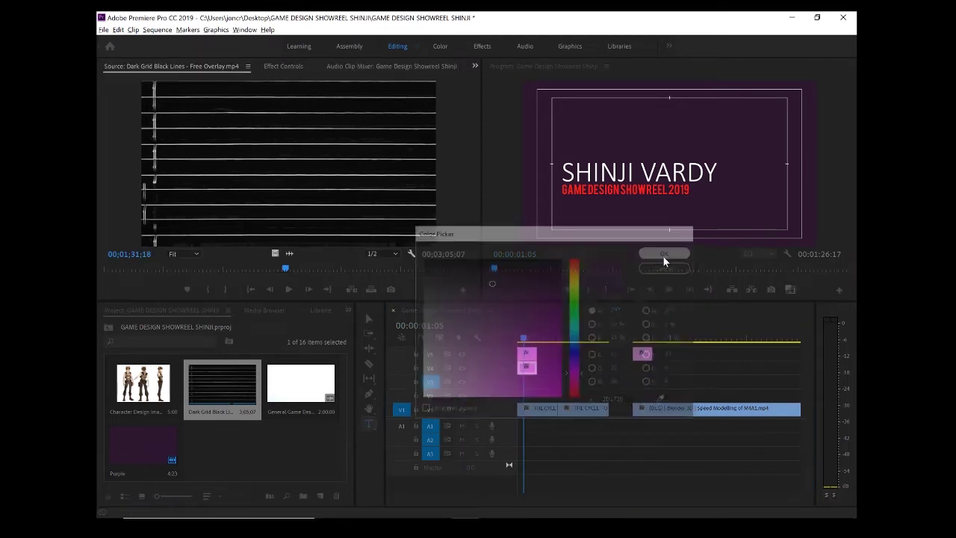
{"action": "left_click", "coordinate": [285, 66]}
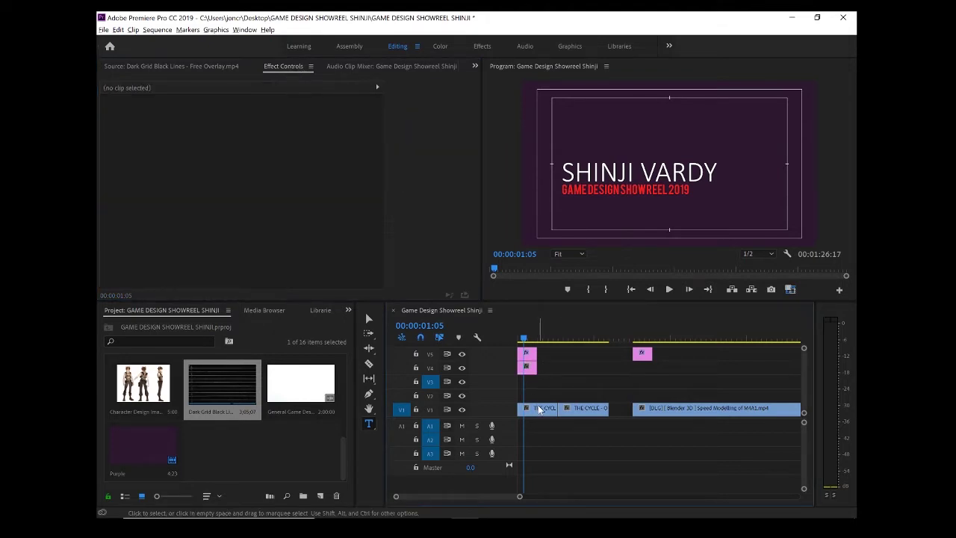
Step: Resize the Purple matte on V4 in the Program Monitor to 67.7% scale, centred in frame
{"action": "left_click", "coordinate": [579, 409]}
{"action": "left_click", "coordinate": [526, 368]}
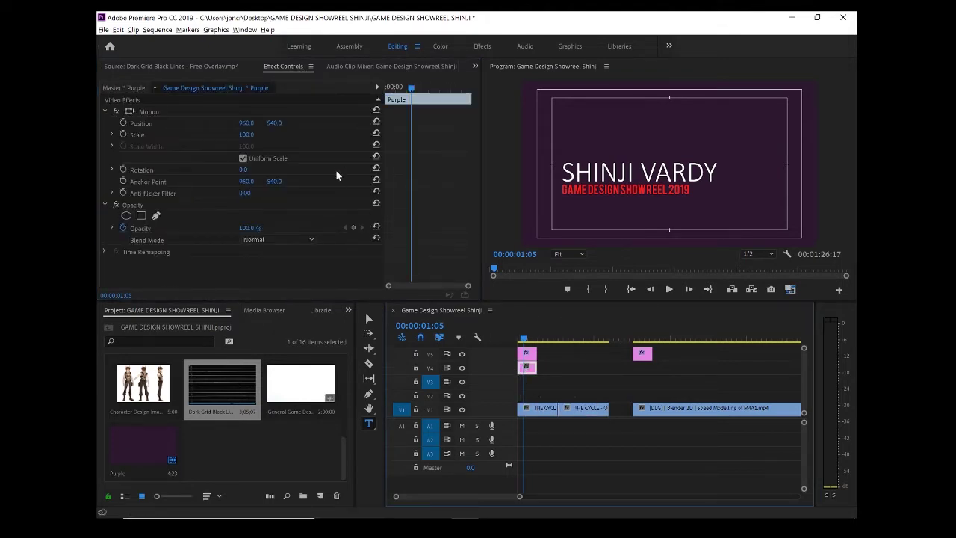
{"action": "left_click", "coordinate": [226, 65]}
{"action": "left_click", "coordinate": [285, 66]}
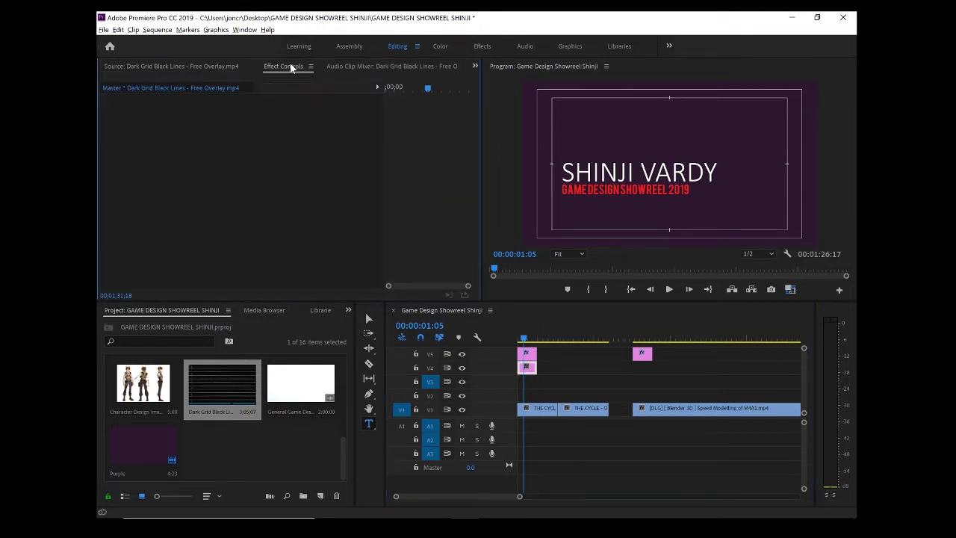
{"action": "left_click", "coordinate": [529, 373]}
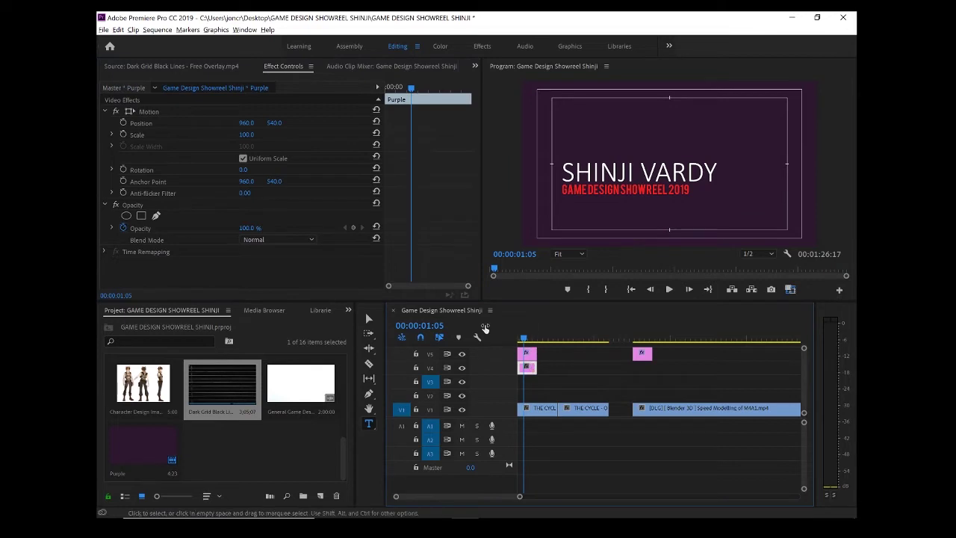
{"action": "left_click", "coordinate": [108, 111]}
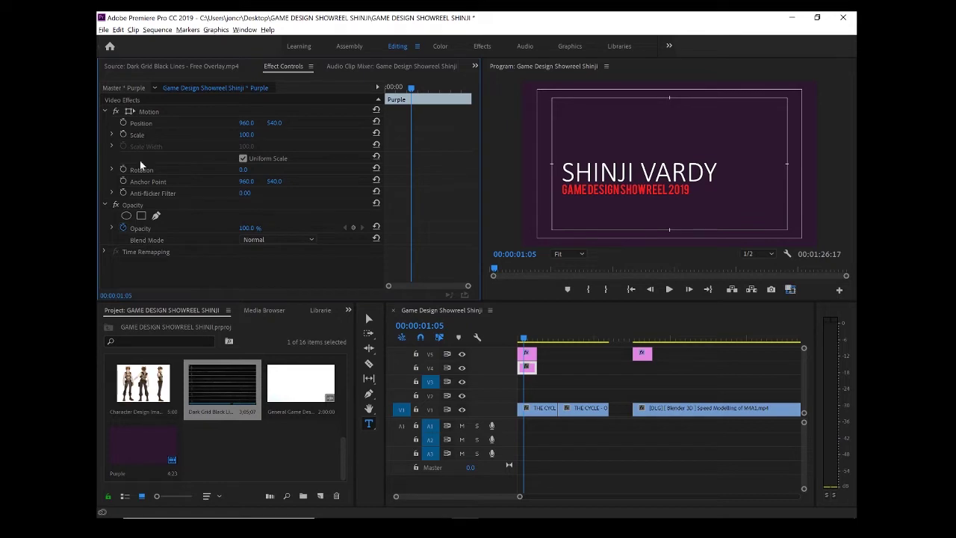
{"action": "left_click", "coordinate": [128, 112]}
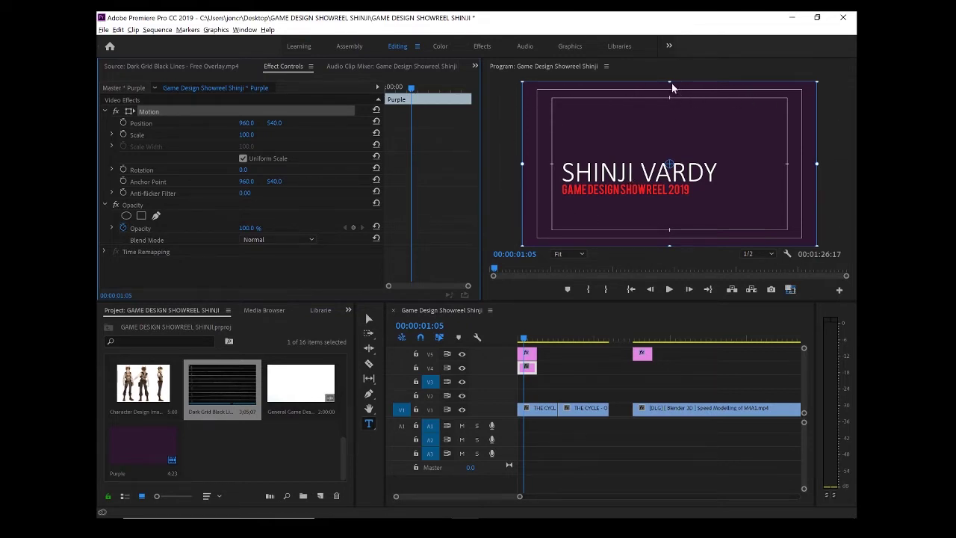
{"action": "left_click_drag", "start_coordinate": [670, 82], "coordinate": [671, 123]}
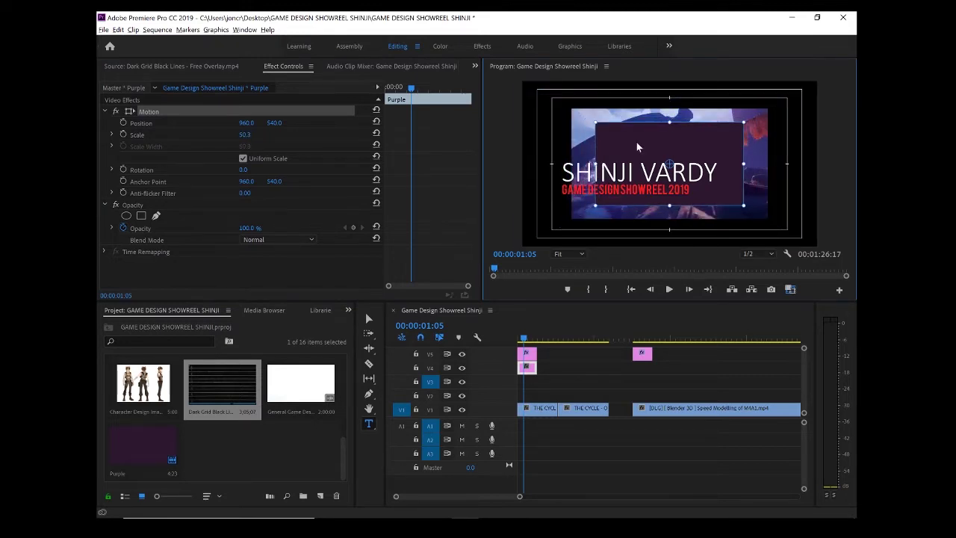
{"action": "left_click_drag", "start_coordinate": [596, 164], "coordinate": [518, 177]}
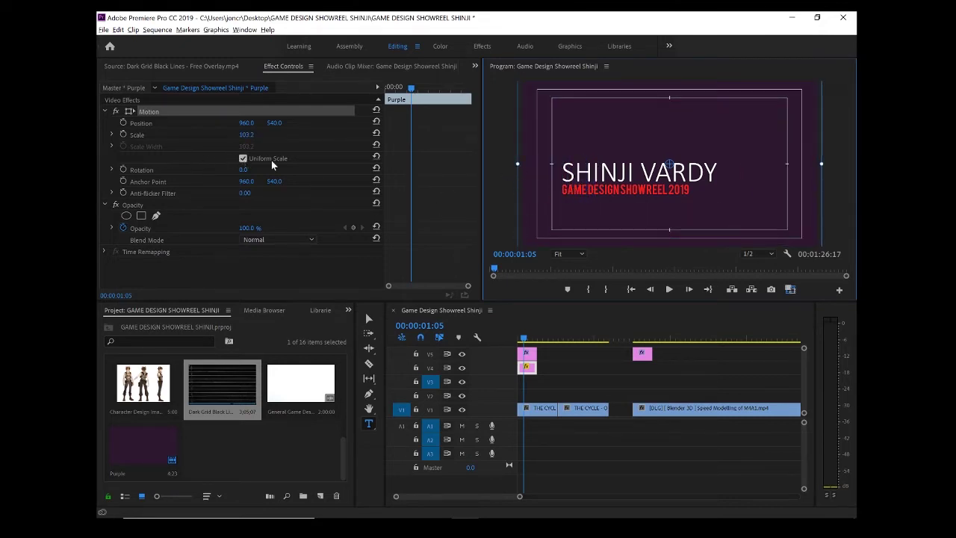
{"action": "left_click_drag", "start_coordinate": [519, 164], "coordinate": [570, 164]}
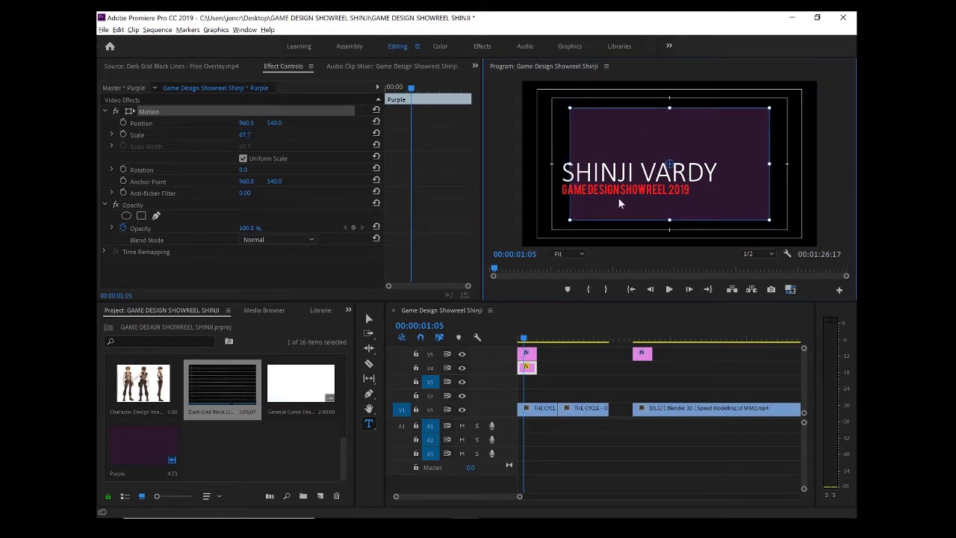
Step: Turn off uniform scale and make the purple matte a full-width band (height 30.8, width 106.6) behind the title
{"action": "left_click", "coordinate": [244, 159]}
{"action": "left_click_drag", "start_coordinate": [668, 110], "coordinate": [662, 139]}
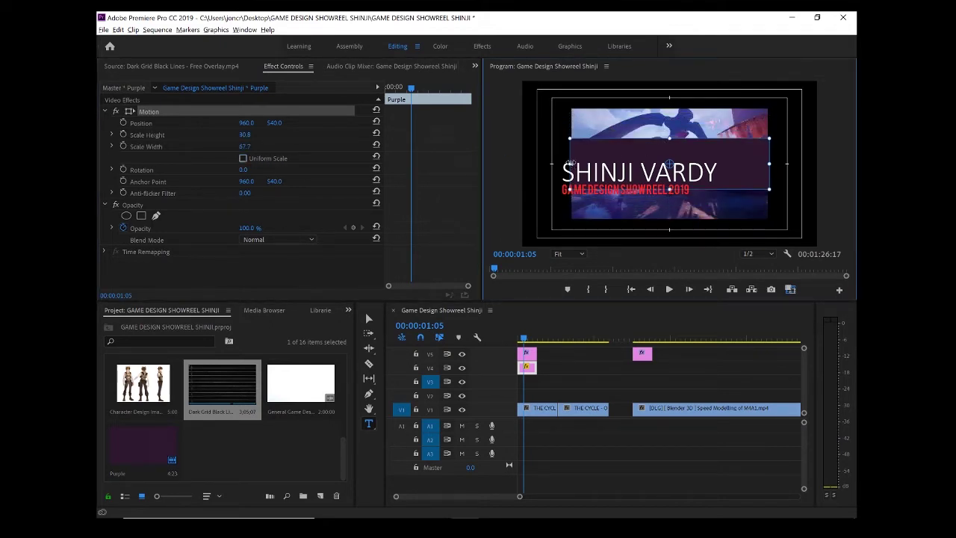
{"action": "left_click_drag", "start_coordinate": [569, 163], "coordinate": [553, 162]}
{"action": "left_click_drag", "start_coordinate": [707, 156], "coordinate": [672, 171]}
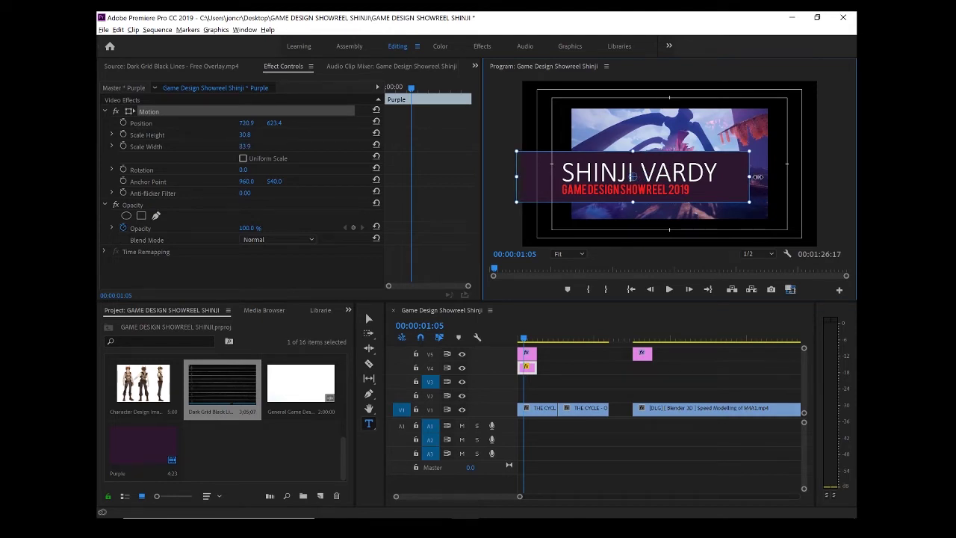
{"action": "mouse_move", "coordinate": [761, 176]}
{"action": "left_mouse_down"}
{"action": "mouse_move", "coordinate": [767, 188]}
{"action": "mouse_move", "coordinate": [762, 182]}
{"action": "left_mouse_up"}
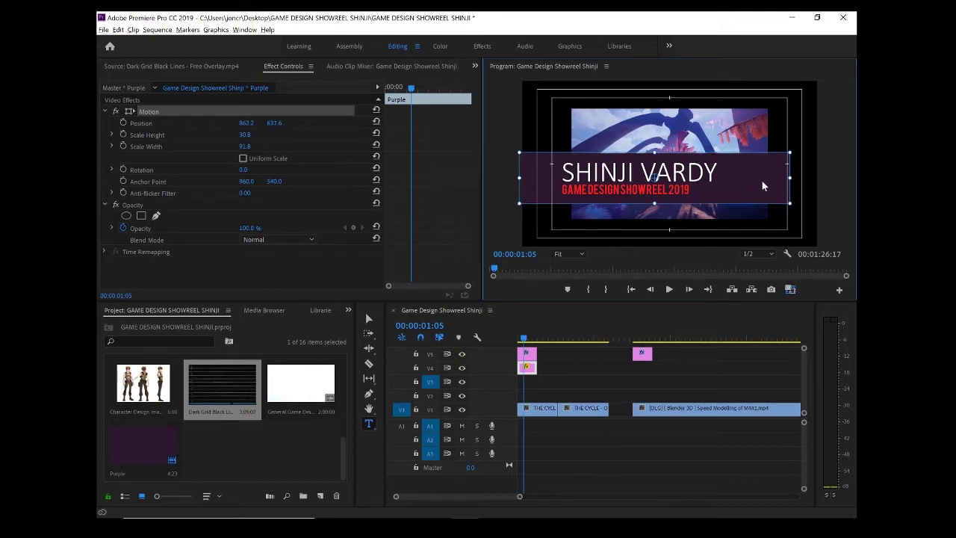
{"action": "left_click_drag", "start_coordinate": [762, 181], "coordinate": [730, 182]}
{"action": "left_click_drag", "start_coordinate": [799, 178], "coordinate": [820, 181]}
{"action": "mouse_move", "coordinate": [711, 196]}
{"action": "left_mouse_down"}
{"action": "mouse_move", "coordinate": [730, 198]}
{"action": "mouse_move", "coordinate": [713, 192]}
{"action": "left_mouse_up"}
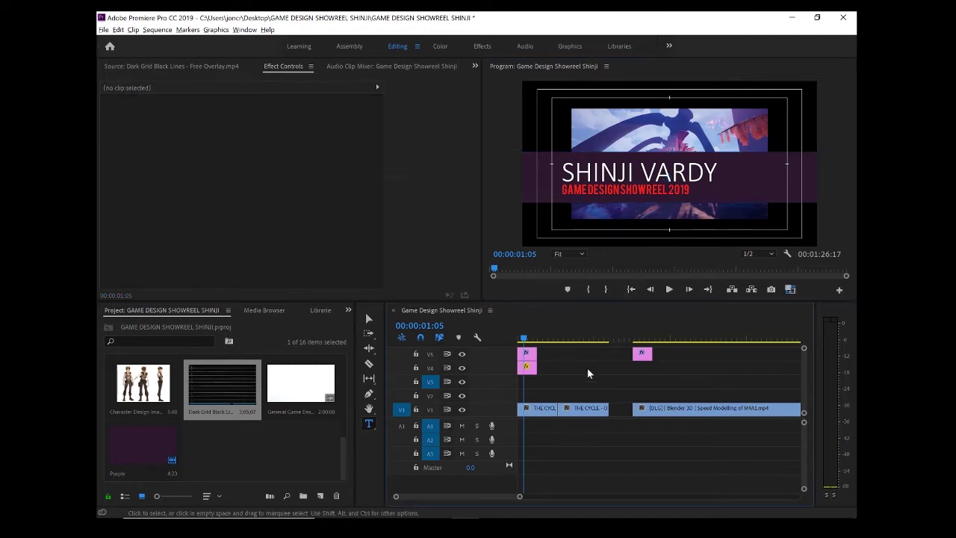
Step: Copy the purple bar clip and place the copy on V4 beneath the 3D MODELLING title
{"action": "left_click", "coordinate": [526, 366]}
{"action": "left_click", "coordinate": [642, 338]}
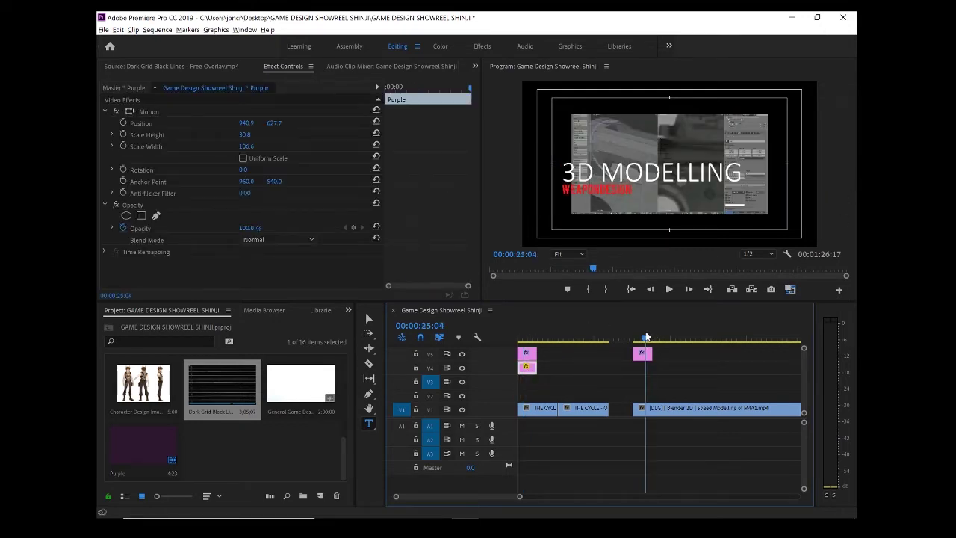
{"action": "left_click_drag", "start_coordinate": [642, 338], "coordinate": [525, 339]}
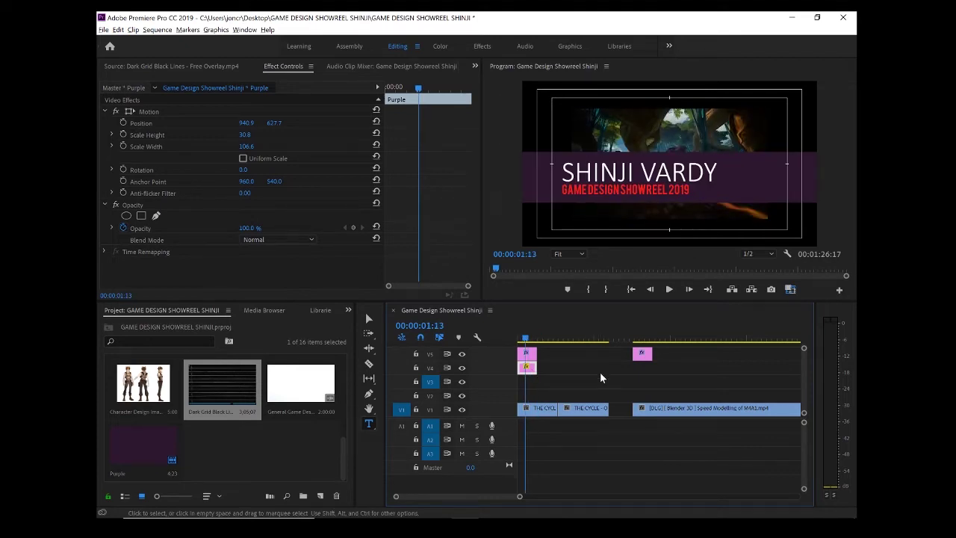
{"action": "key", "text": "shift+Right"}
{"action": "key", "text": "shift+Right"}
{"action": "left_click_drag", "start_coordinate": [554, 338], "coordinate": [630, 342]}
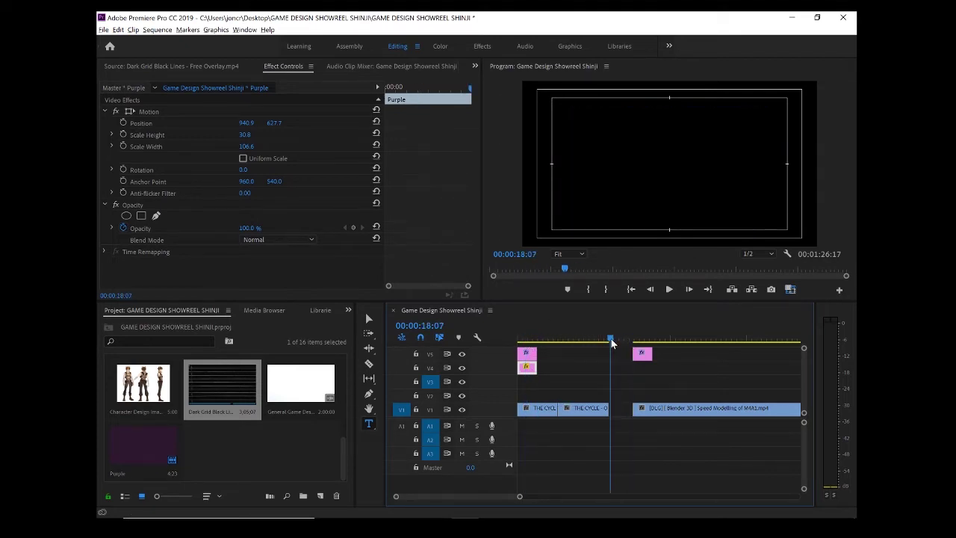
{"action": "key", "text": "ctrl+v"}
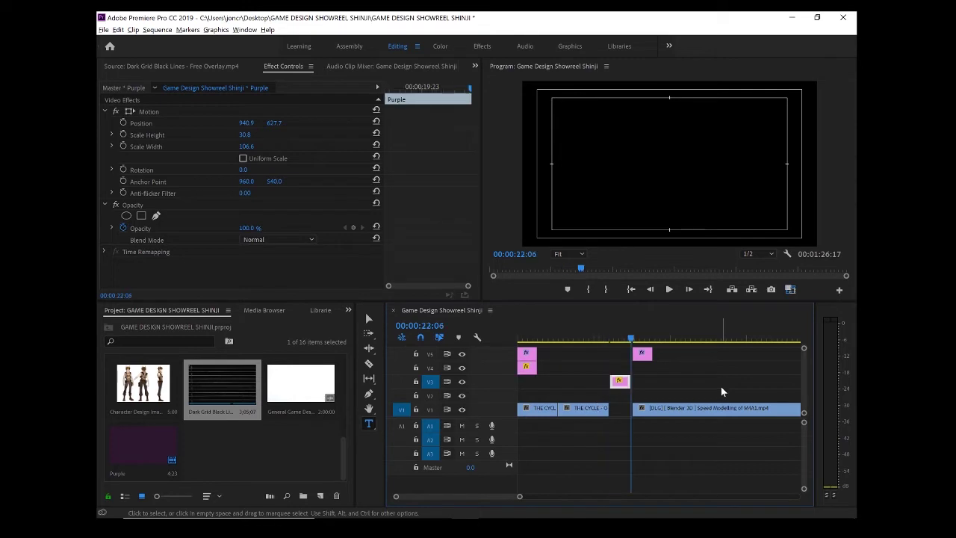
{"action": "left_click_drag", "start_coordinate": [621, 386], "coordinate": [654, 376]}
{"action": "left_click", "coordinate": [644, 340]}
{"action": "mouse_move", "coordinate": [647, 340]}
{"action": "left_mouse_down"}
{"action": "mouse_move", "coordinate": [528, 340]}
{"action": "mouse_move", "coordinate": [641, 340]}
{"action": "left_mouse_up"}
{"action": "left_click_drag", "start_coordinate": [566, 340], "coordinate": [541, 341]}
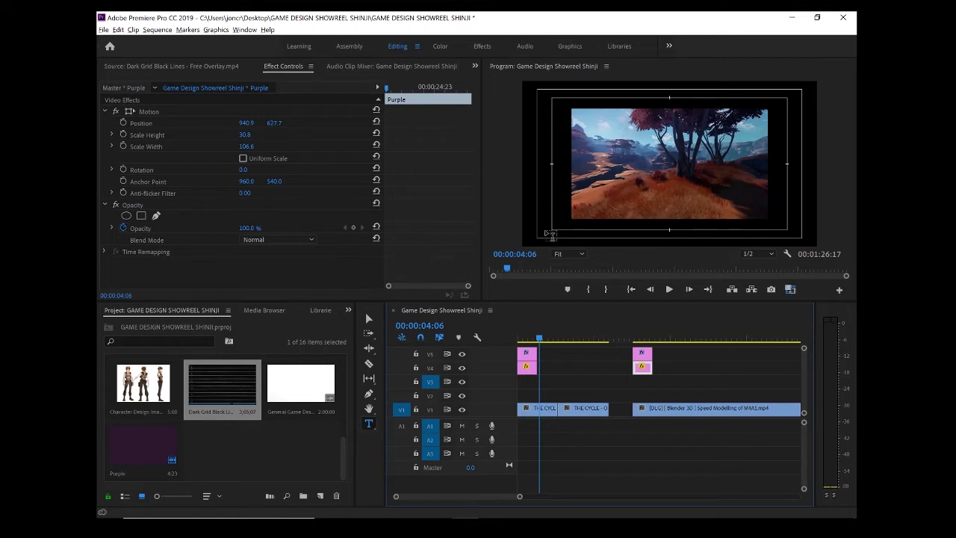
Step: Scale the first THE CYCLE clip up to about 152% so it fills the frame
{"action": "left_click", "coordinate": [546, 408]}
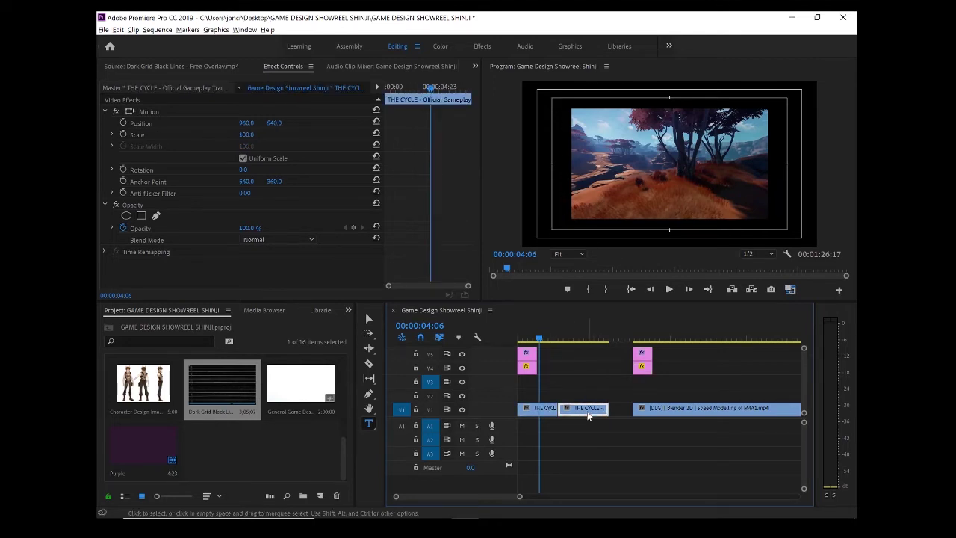
{"action": "mouse_move", "coordinate": [534, 337]}
{"action": "left_mouse_down"}
{"action": "mouse_move", "coordinate": [597, 337]}
{"action": "mouse_move", "coordinate": [545, 341]}
{"action": "left_mouse_up"}
{"action": "left_click", "coordinate": [550, 413]}
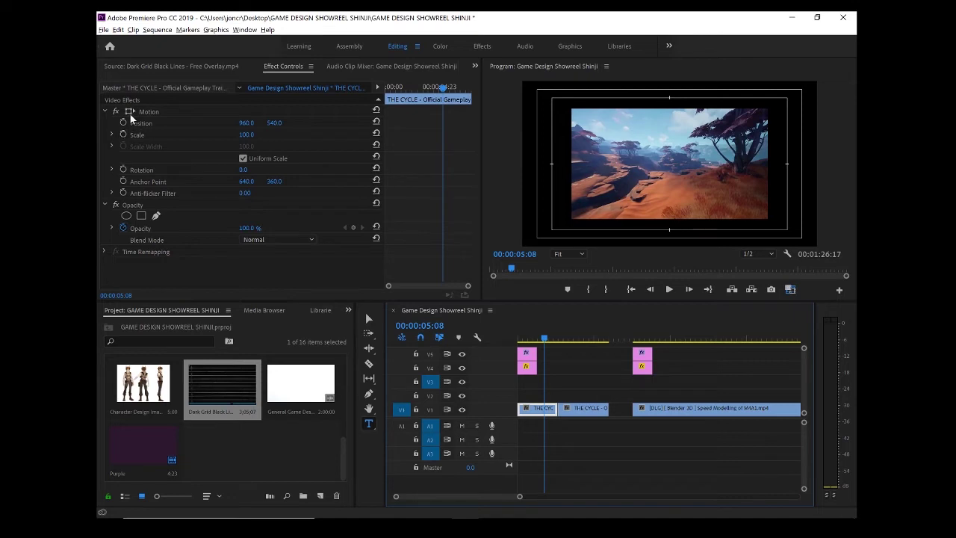
{"action": "left_click", "coordinate": [130, 111]}
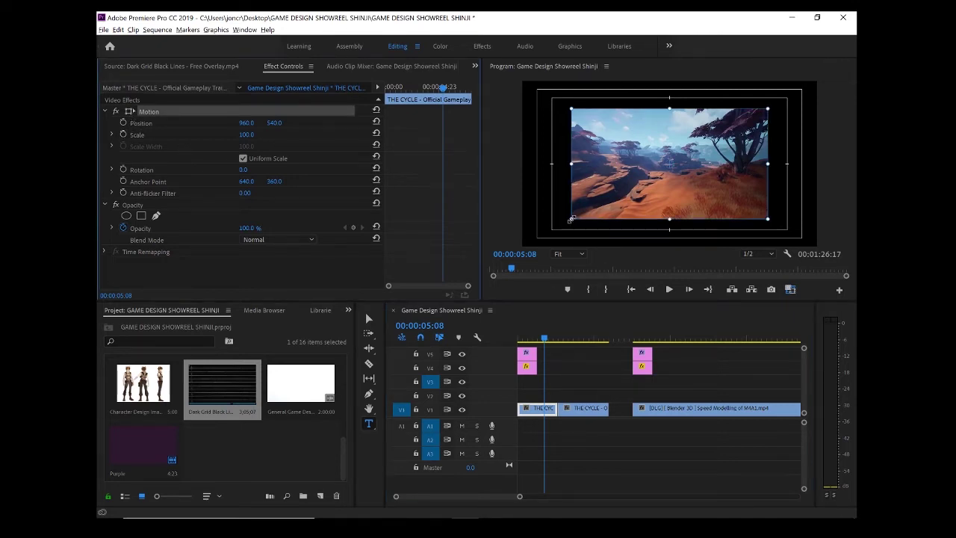
{"action": "left_click_drag", "start_coordinate": [570, 221], "coordinate": [525, 247]}
Step: Scale the second THE CYCLE clip up to about 152% as well
{"action": "left_click", "coordinate": [545, 339]}
{"action": "left_click", "coordinate": [572, 339]}
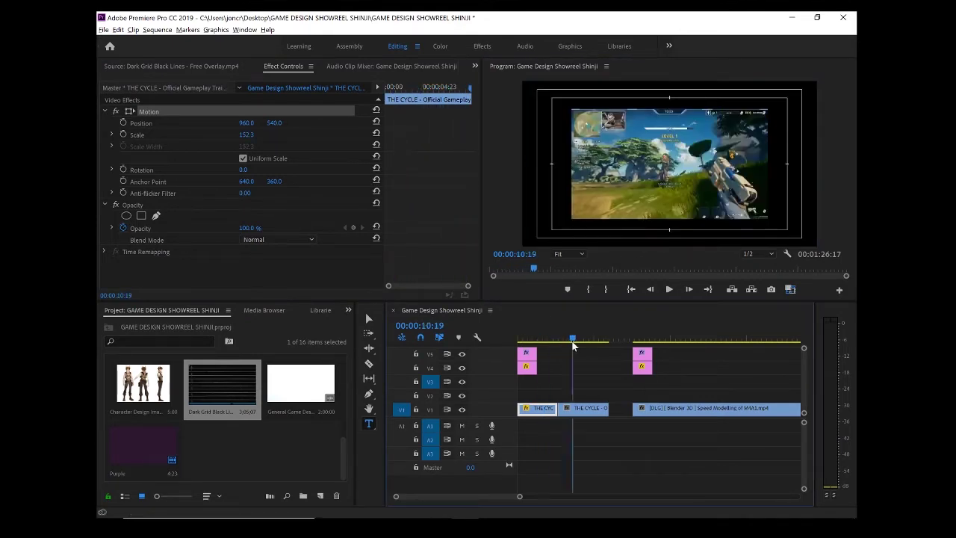
{"action": "left_click", "coordinate": [588, 409]}
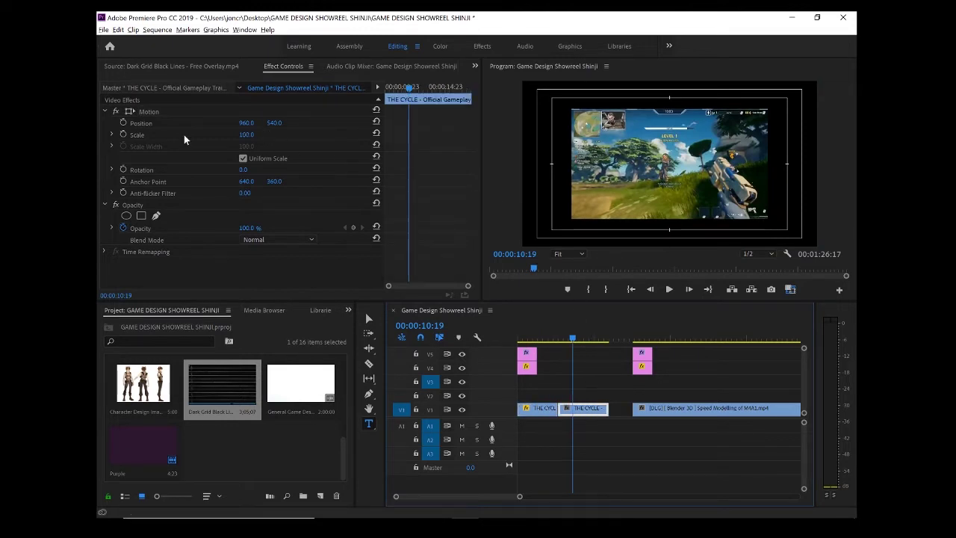
{"action": "left_click", "coordinate": [130, 111]}
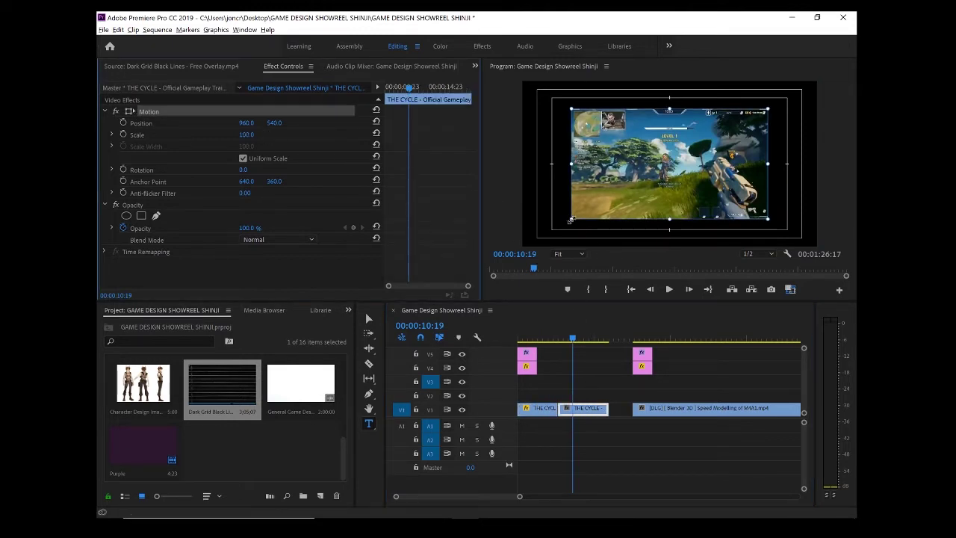
{"action": "left_click_drag", "start_coordinate": [570, 220], "coordinate": [513, 248]}
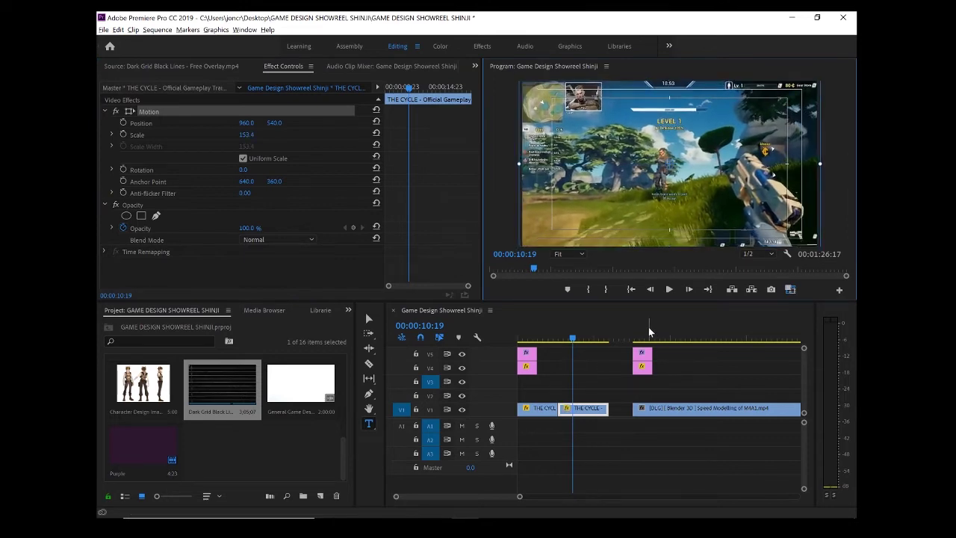
Step: Scale the Blender modelling clip on V1 to 169.5% and nudge it so it fills the frame
{"action": "left_click", "coordinate": [659, 339]}
{"action": "left_click", "coordinate": [664, 409]}
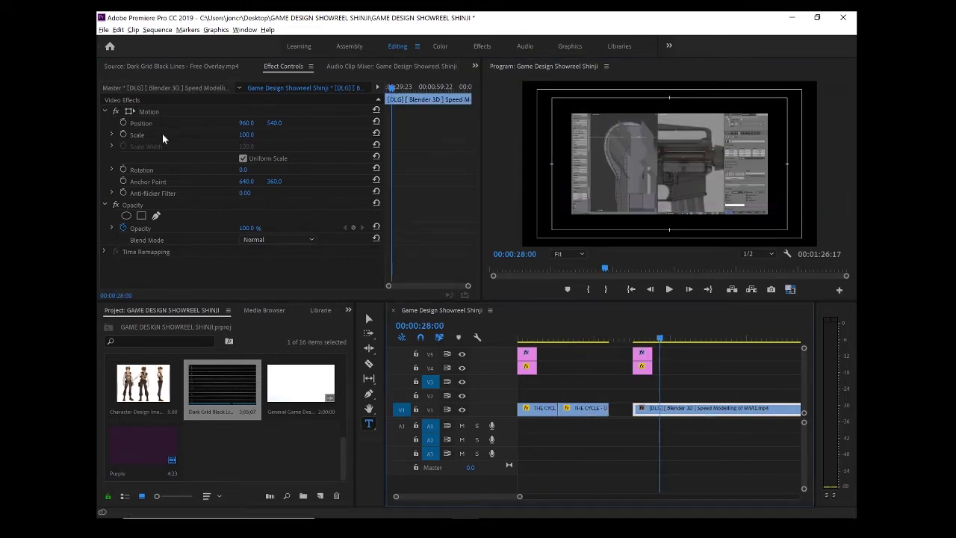
{"action": "left_click", "coordinate": [133, 114]}
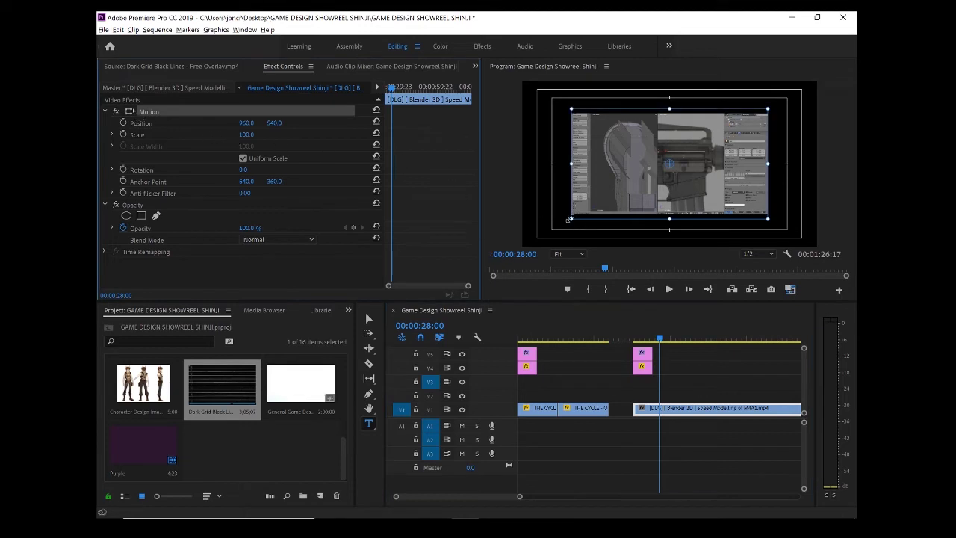
{"action": "left_click_drag", "start_coordinate": [570, 218], "coordinate": [504, 256]}
{"action": "mouse_move", "coordinate": [624, 185]}
{"action": "left_mouse_down"}
{"action": "mouse_move", "coordinate": [632, 185]}
{"action": "mouse_move", "coordinate": [616, 174]}
{"action": "left_mouse_up"}
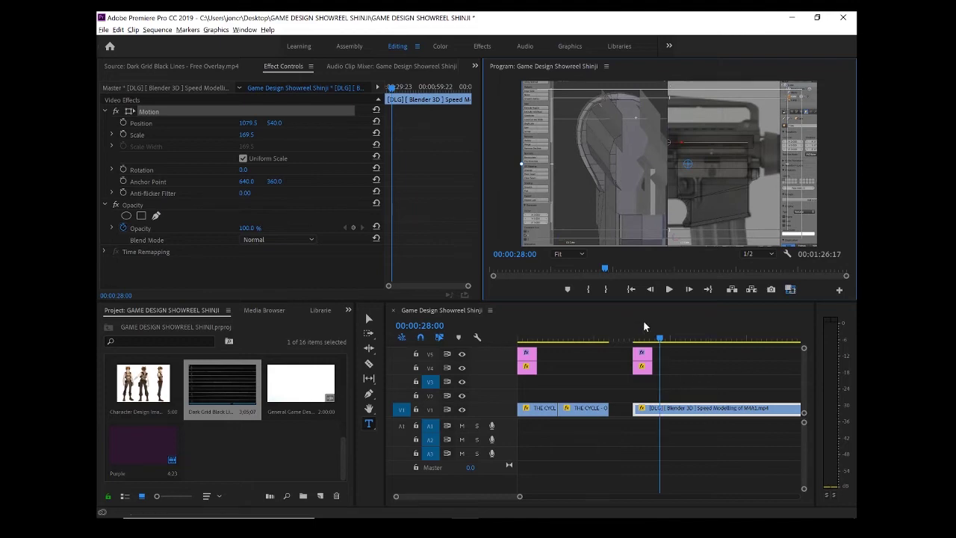
{"action": "left_click_drag", "start_coordinate": [655, 337], "coordinate": [533, 340]}
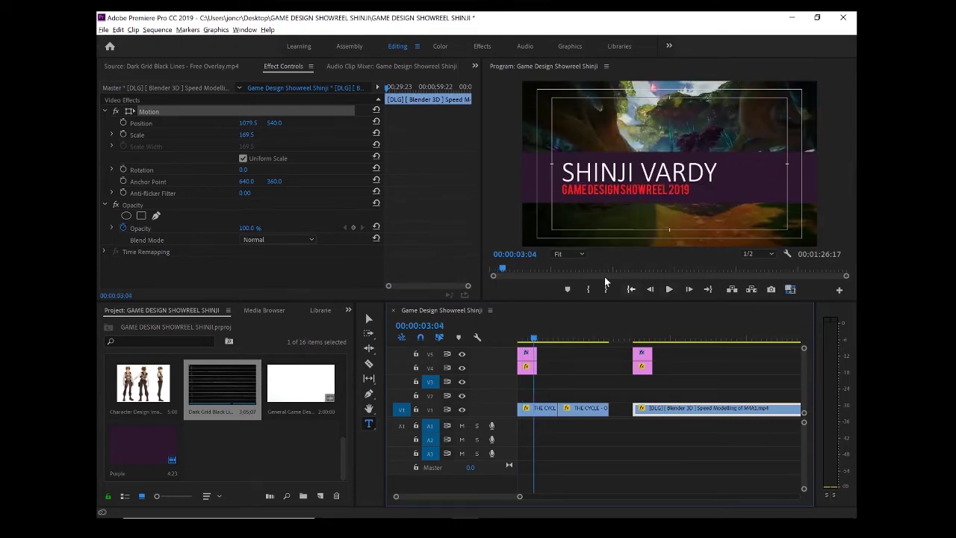
Step: Drop the Dark Grid Black Lines clip onto V3 at the sequence start and scrub the opening title with it
{"action": "double_click", "coordinate": [207, 380]}
{"action": "left_click_drag", "start_coordinate": [286, 270], "coordinate": [190, 271]}
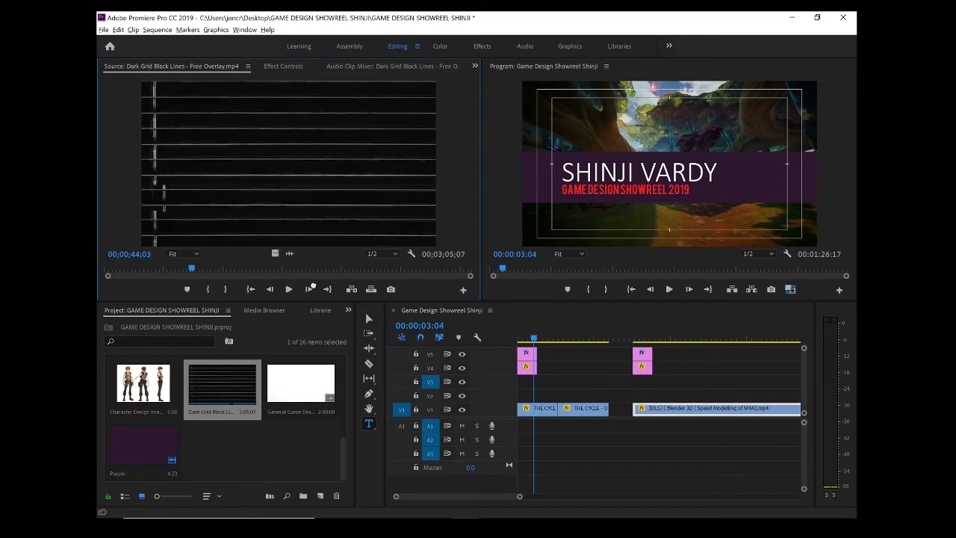
{"action": "left_click_drag", "start_coordinate": [336, 294], "coordinate": [521, 386]}
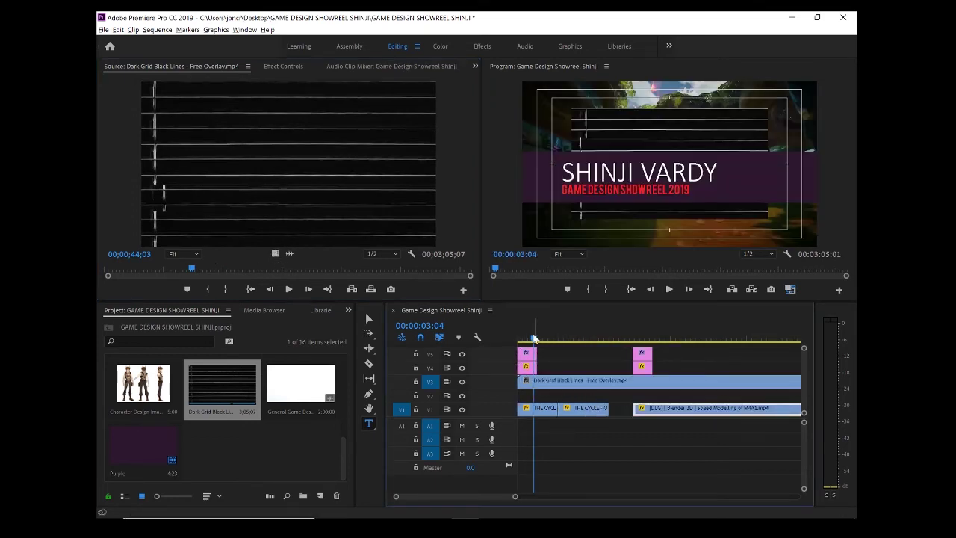
{"action": "left_click", "coordinate": [520, 338]}
{"action": "key", "text": "Right"}
{"action": "key", "text": "Right"}
{"action": "key", "text": "Right"}
{"action": "key", "text": "Right"}
{"action": "key", "text": "Right"}
{"action": "key", "text": "Right"}
{"action": "key", "text": "Right"}
{"action": "key", "text": "Right"}
{"action": "key", "text": "Right"}
{"action": "key", "text": "Right"}
{"action": "key", "text": "Right"}
{"action": "key", "text": "Right"}
{"action": "key", "text": "Right"}
{"action": "key", "text": "Right"}
{"action": "key", "text": "Right"}
{"action": "key", "text": "Right"}
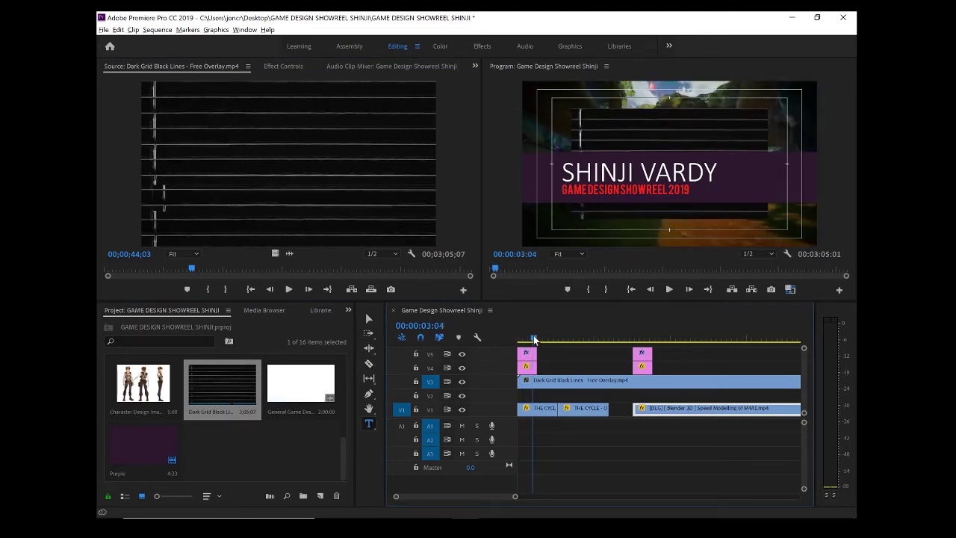
{"action": "mouse_move", "coordinate": [521, 339]}
{"action": "left_mouse_down"}
{"action": "mouse_move", "coordinate": [544, 338]}
{"action": "mouse_move", "coordinate": [534, 340]}
{"action": "left_mouse_up"}
{"action": "left_click", "coordinate": [578, 386]}
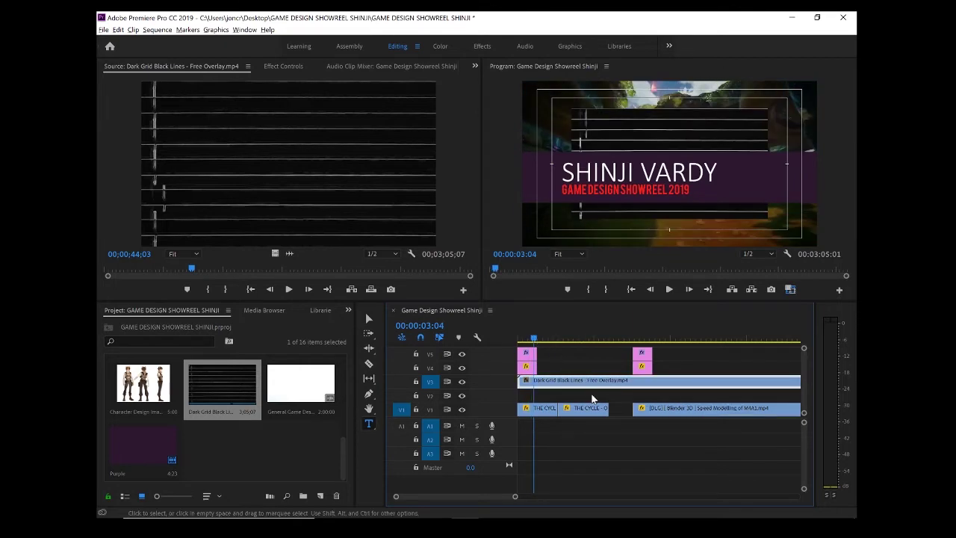
Step: Scale the grid overlay up to 151.3% by dragging its corner handle in the Program monitor
{"action": "left_click", "coordinate": [278, 66]}
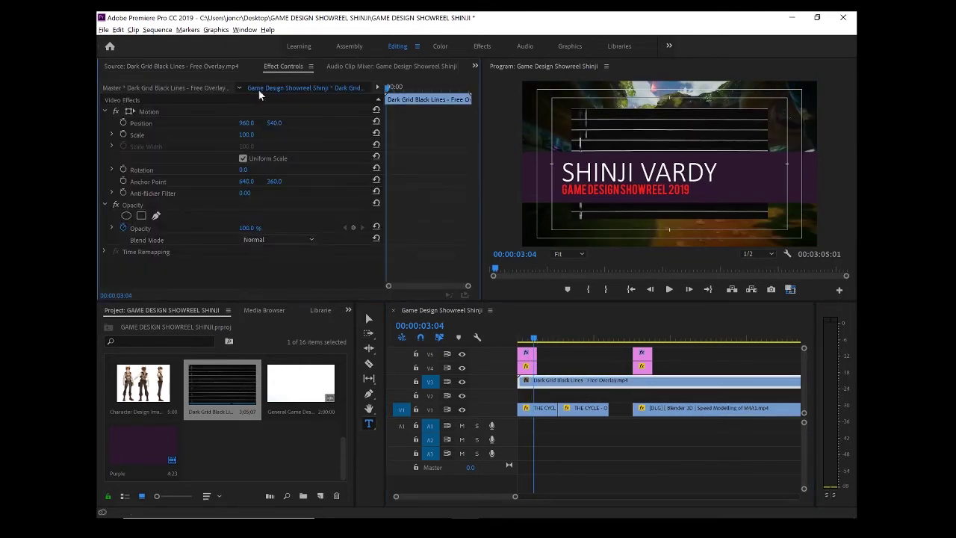
{"action": "left_click", "coordinate": [128, 112]}
{"action": "left_click_drag", "start_coordinate": [572, 222], "coordinate": [506, 248]}
Step: Scrub through later footage to check the overlay, returning to about eight seconds in
{"action": "left_click_drag", "start_coordinate": [539, 337], "coordinate": [582, 338]}
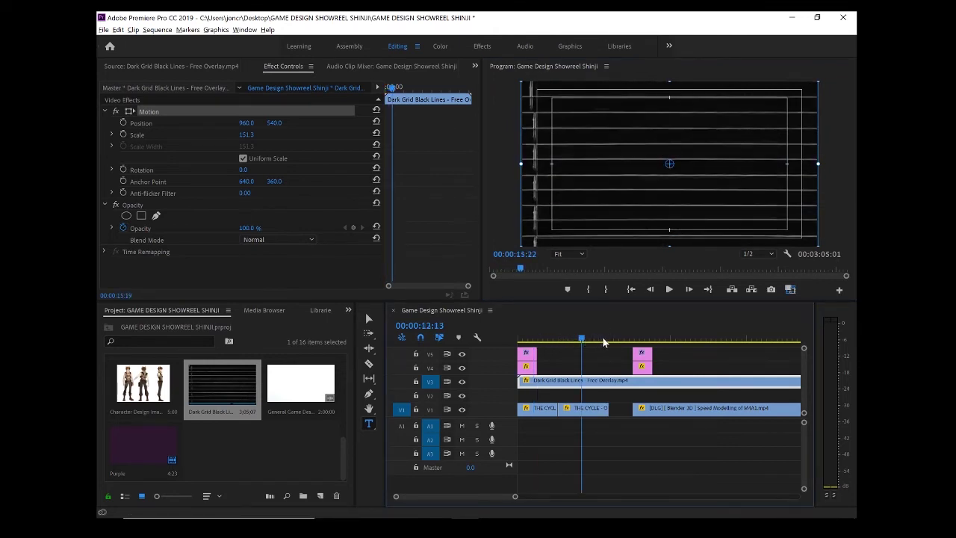
{"action": "left_click", "coordinate": [615, 337]}
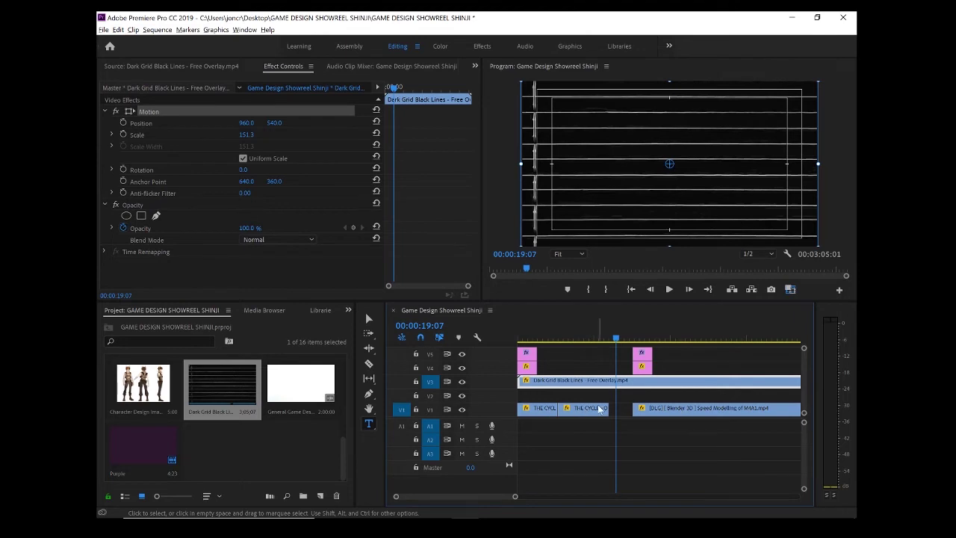
{"action": "left_click_drag", "start_coordinate": [615, 336], "coordinate": [579, 341]}
{"action": "left_click", "coordinate": [702, 338]}
{"action": "left_click", "coordinate": [560, 339]}
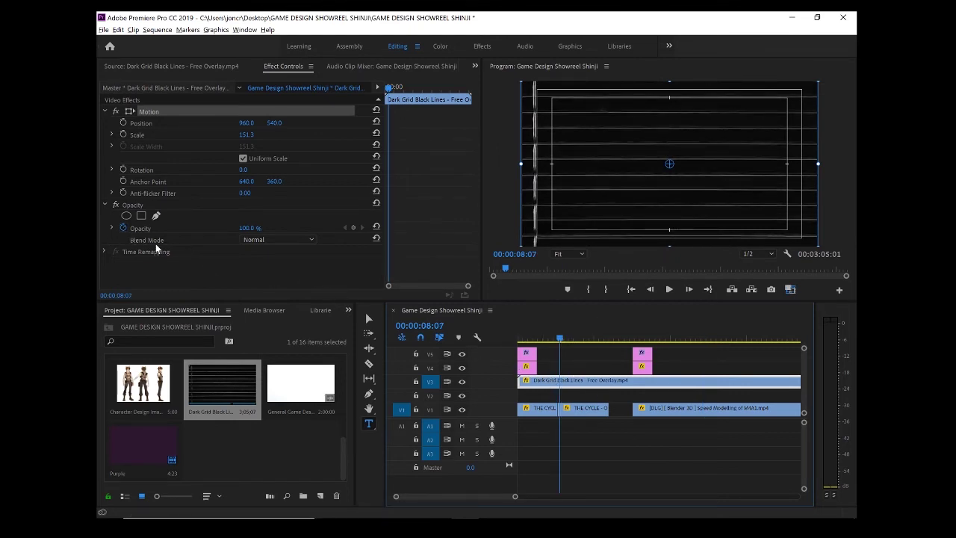
Step: Try Overlay and Multiply blend modes on the grid, settle on Lighten, and preview from the title
{"action": "left_click", "coordinate": [281, 240]}
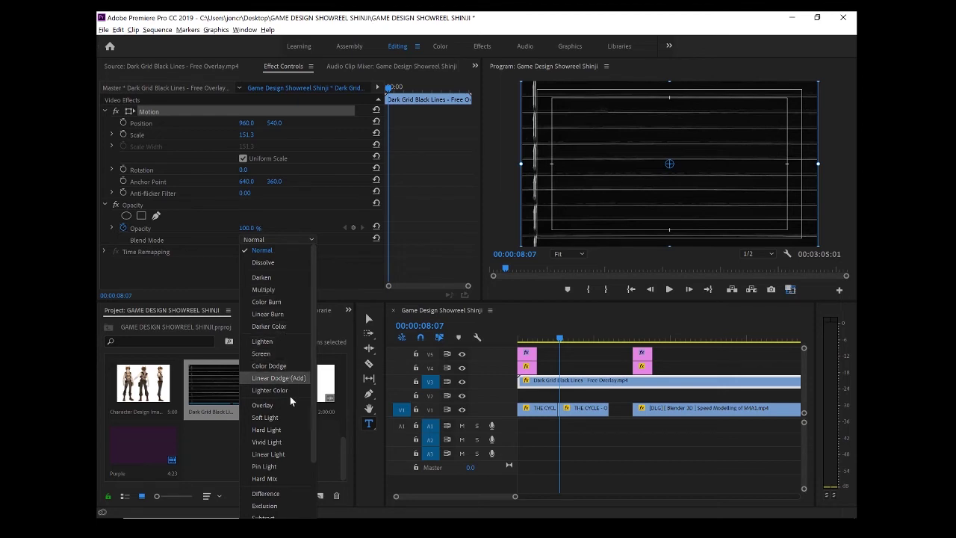
{"action": "left_click", "coordinate": [291, 404]}
{"action": "left_click", "coordinate": [301, 238]}
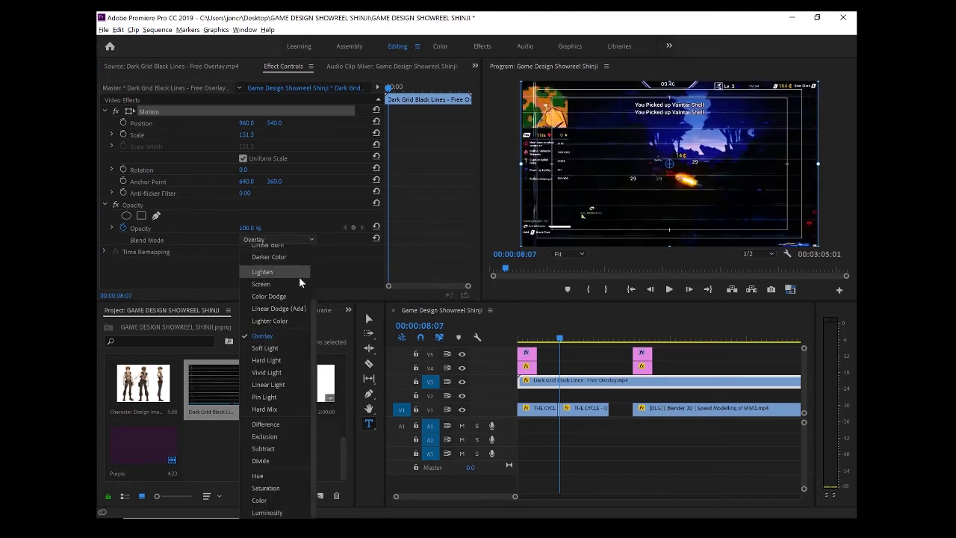
{"action": "left_click_drag", "start_coordinate": [313, 313], "coordinate": [318, 270]}
{"action": "left_click", "coordinate": [288, 281]}
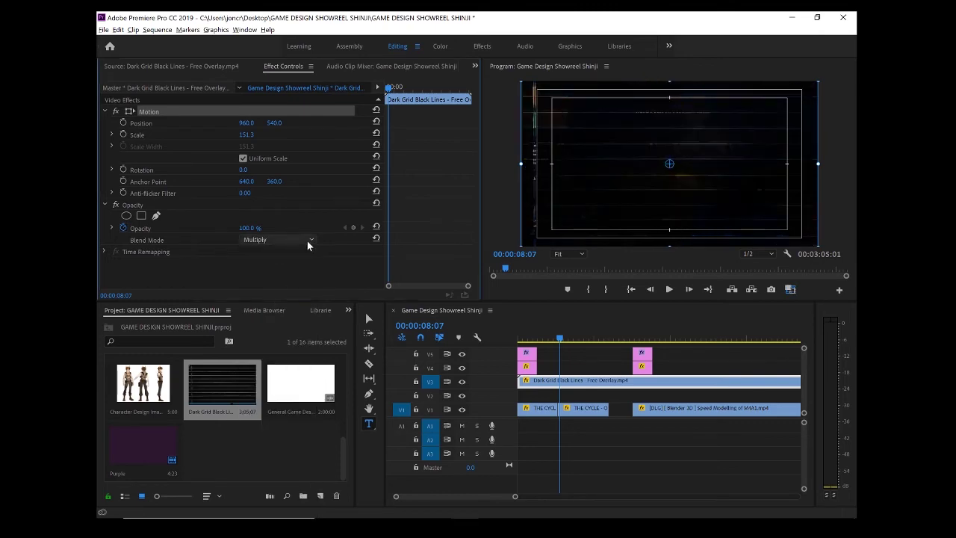
{"action": "left_click", "coordinate": [307, 240]}
{"action": "left_click", "coordinate": [289, 303]}
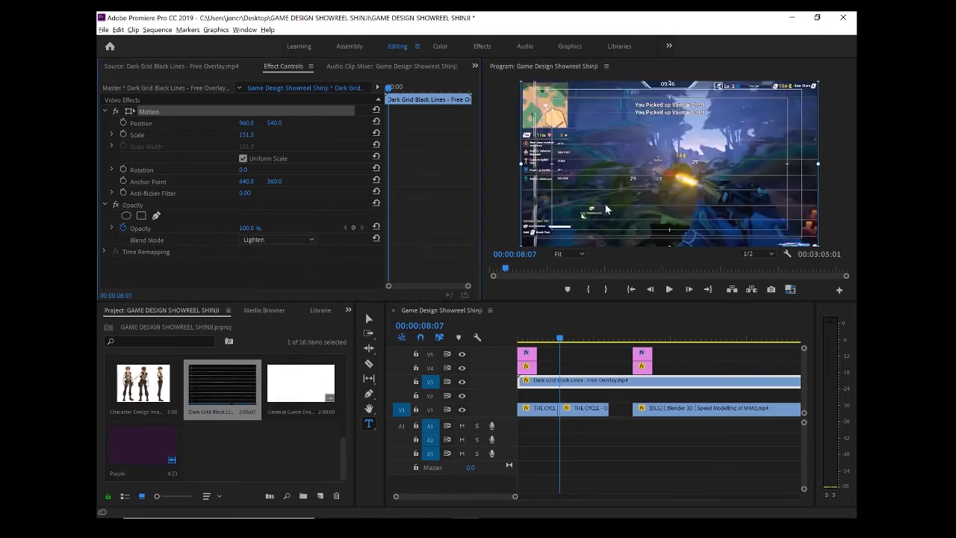
{"action": "left_click_drag", "start_coordinate": [558, 342], "coordinate": [537, 342]}
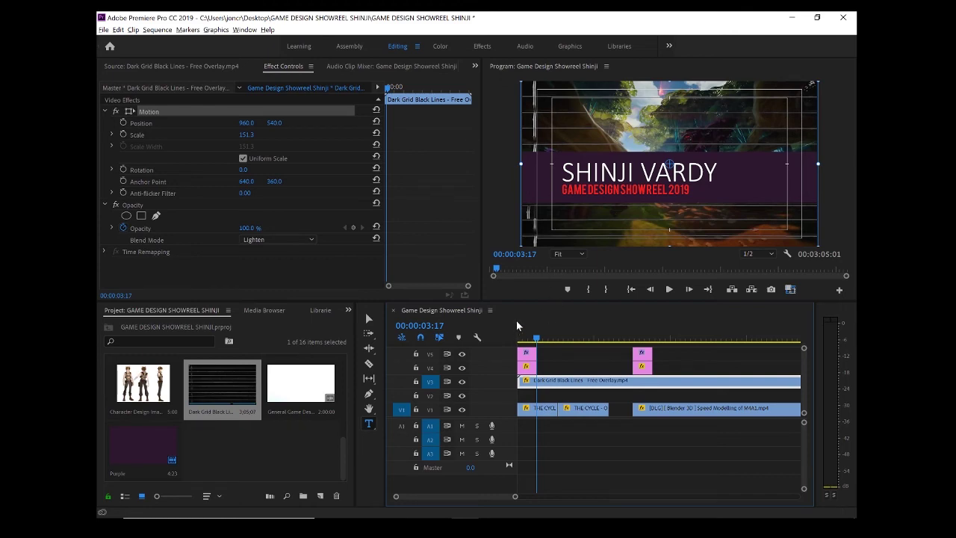
{"action": "left_click_drag", "start_coordinate": [542, 342], "coordinate": [607, 342]}
Step: Play from ten seconds, then razor-cut the V3 overlay at the first title's end and second title's edges
{"action": "left_click", "coordinate": [568, 345]}
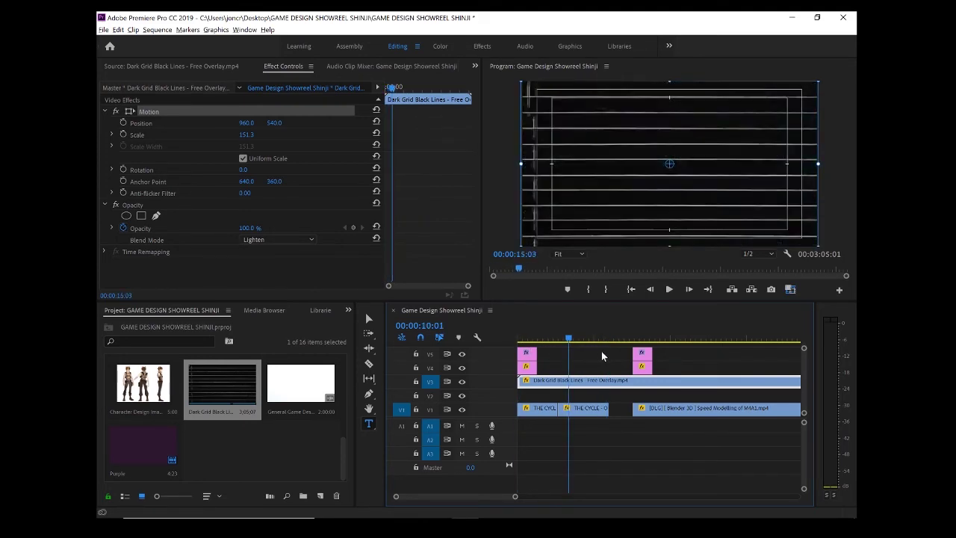
{"action": "key", "text": "space"}
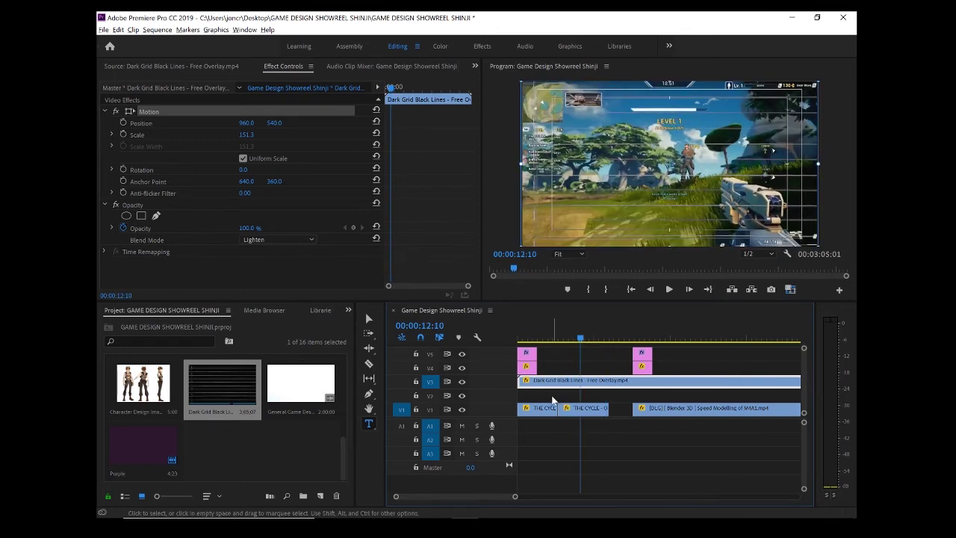
{"action": "left_click", "coordinate": [368, 364]}
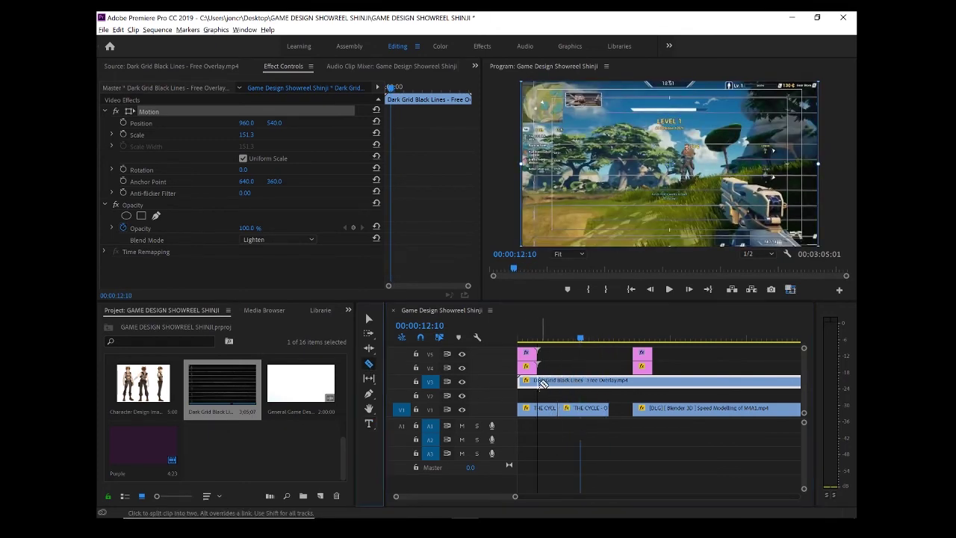
{"action": "left_click", "coordinate": [535, 382]}
{"action": "left_click", "coordinate": [633, 381]}
{"action": "left_click", "coordinate": [666, 383]}
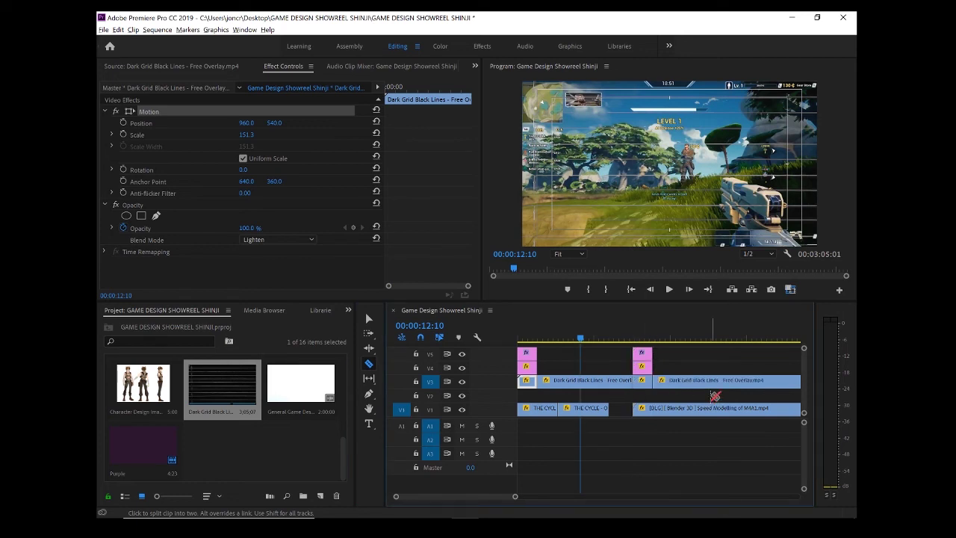
Step: Delete the overlay pieces between the titles and after the second title
{"action": "key", "text": "v"}
{"action": "left_click", "coordinate": [708, 384]}
{"action": "key", "text": "Delete"}
{"action": "left_click", "coordinate": [584, 380]}
{"action": "key", "text": "Delete"}
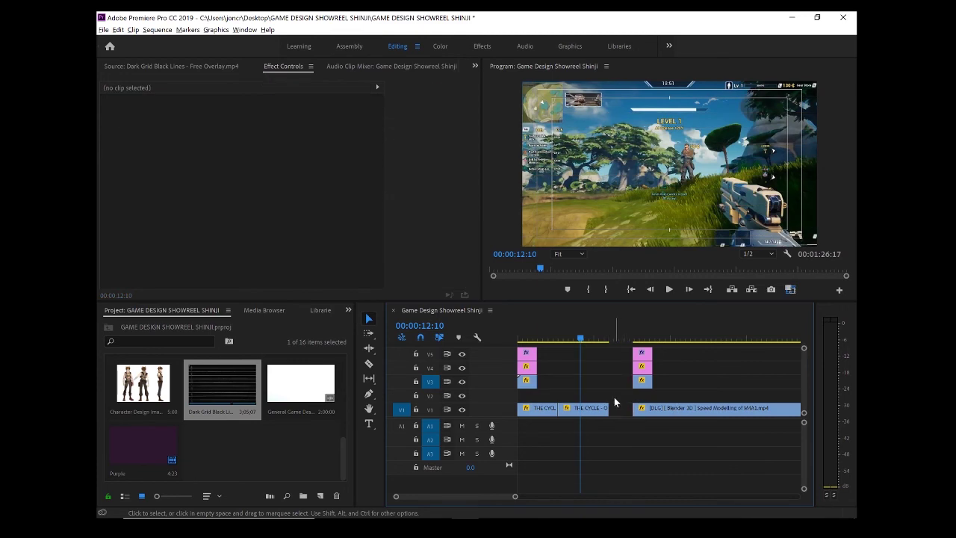
{"action": "left_click_drag", "start_coordinate": [544, 338], "coordinate": [511, 341]}
{"action": "key", "text": "space"}
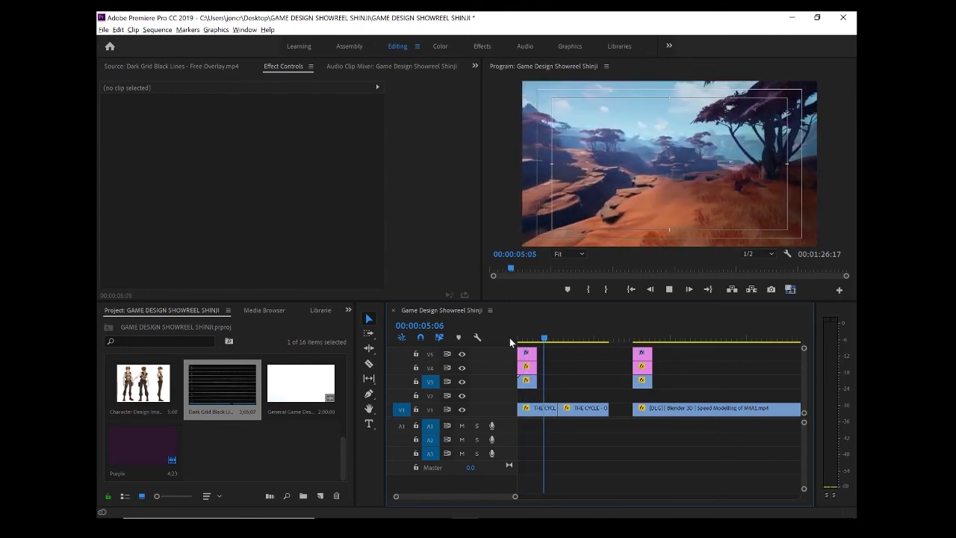
{"action": "key", "text": "space"}
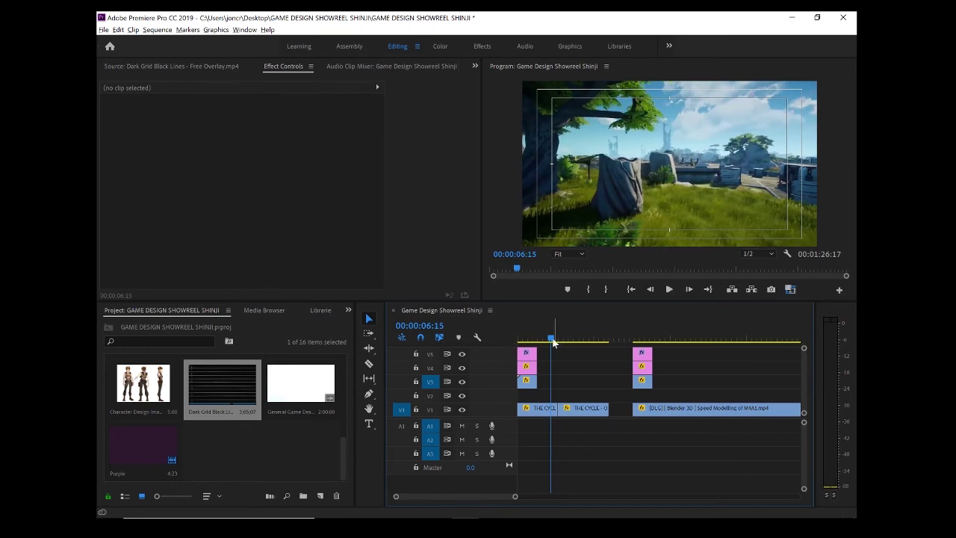
{"action": "left_click_drag", "start_coordinate": [551, 338], "coordinate": [517, 342]}
{"action": "key", "text": "d"}
{"action": "left_click", "coordinate": [525, 341]}
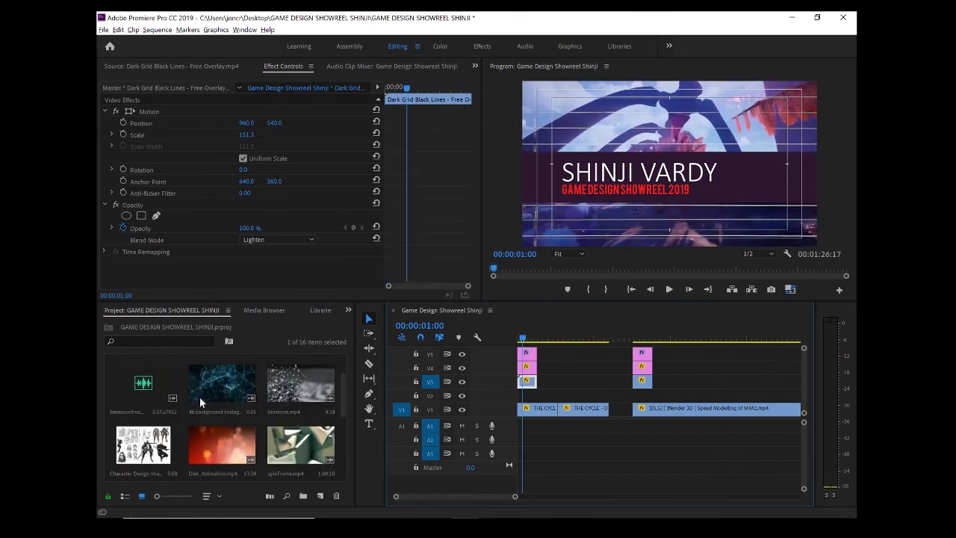
{"action": "scroll", "coordinate": [224, 397], "scroll_direction": "up", "scroll_amount": 2}
{"action": "left_click", "coordinate": [521, 338]}
{"action": "mouse_move", "coordinate": [525, 339]}
{"action": "left_mouse_down"}
{"action": "mouse_move", "coordinate": [576, 342]}
{"action": "mouse_move", "coordinate": [531, 346]}
{"action": "left_mouse_up"}
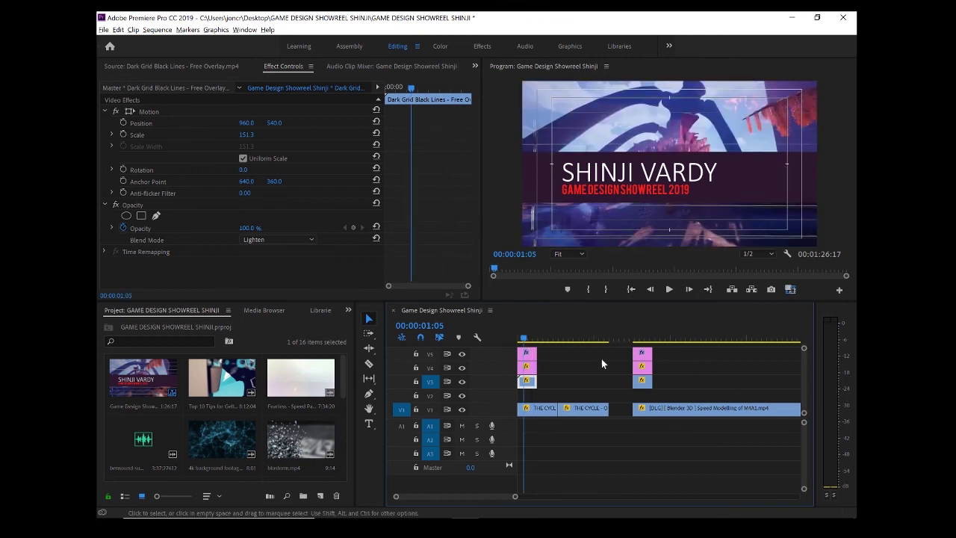
{"action": "left_click", "coordinate": [642, 340]}
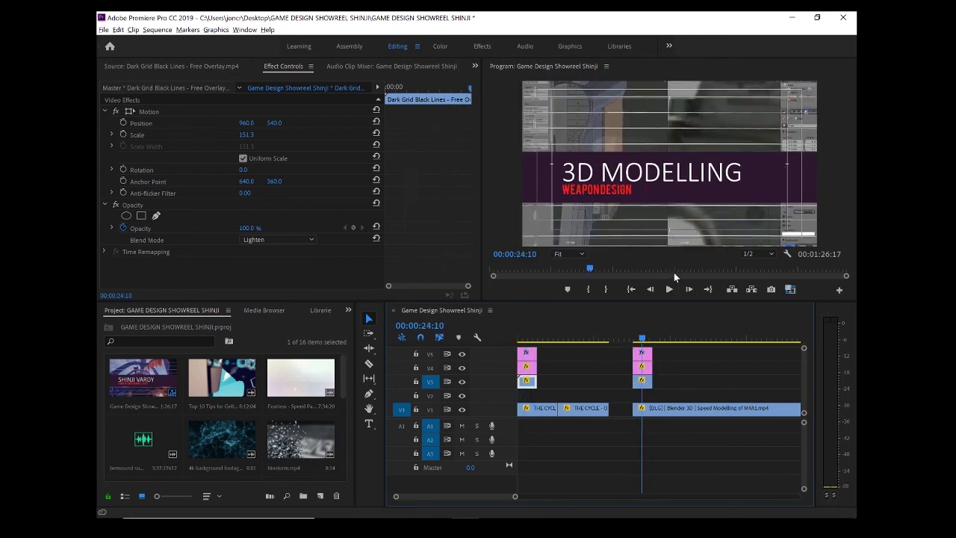
{"action": "left_click", "coordinate": [638, 340]}
{"action": "left_click_drag", "start_coordinate": [606, 343], "coordinate": [522, 337]}
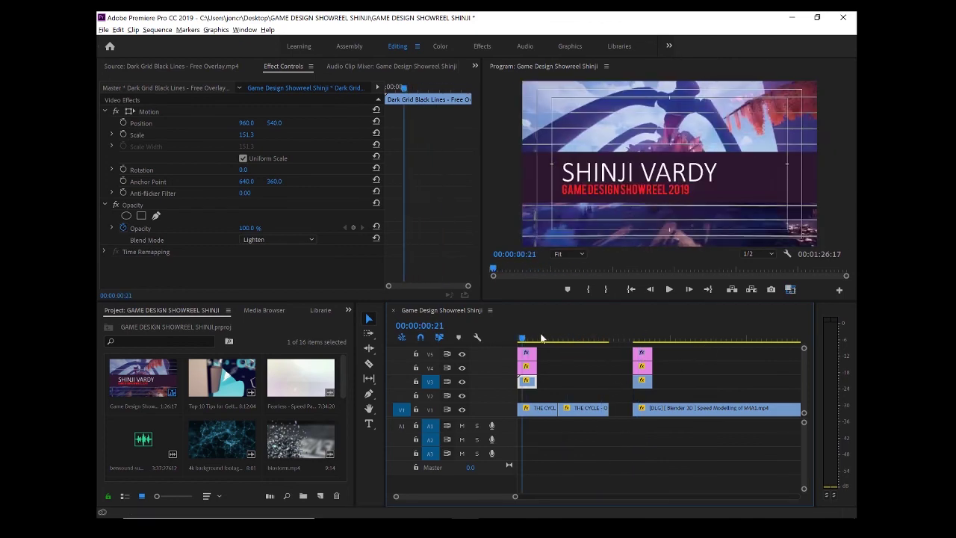